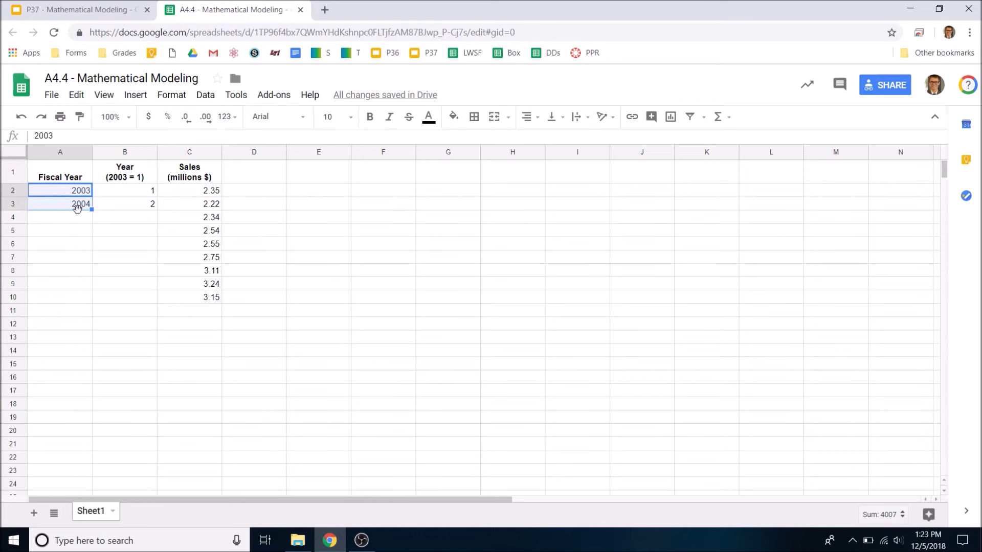
Try to fill the Fiscal Year column down to A6 from the single 2004 cell, and undo the fill.
click(78, 209)
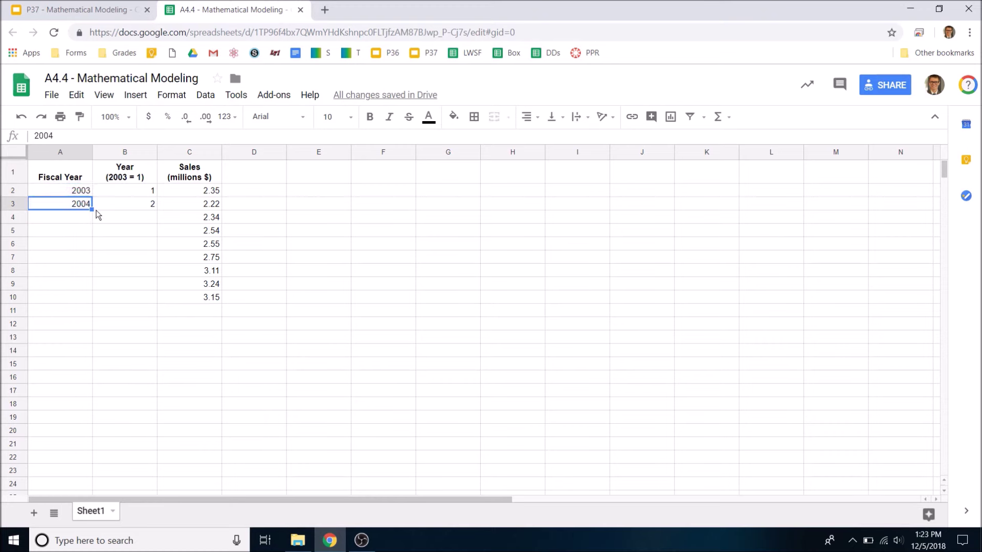
drag(91, 210, 97, 249)
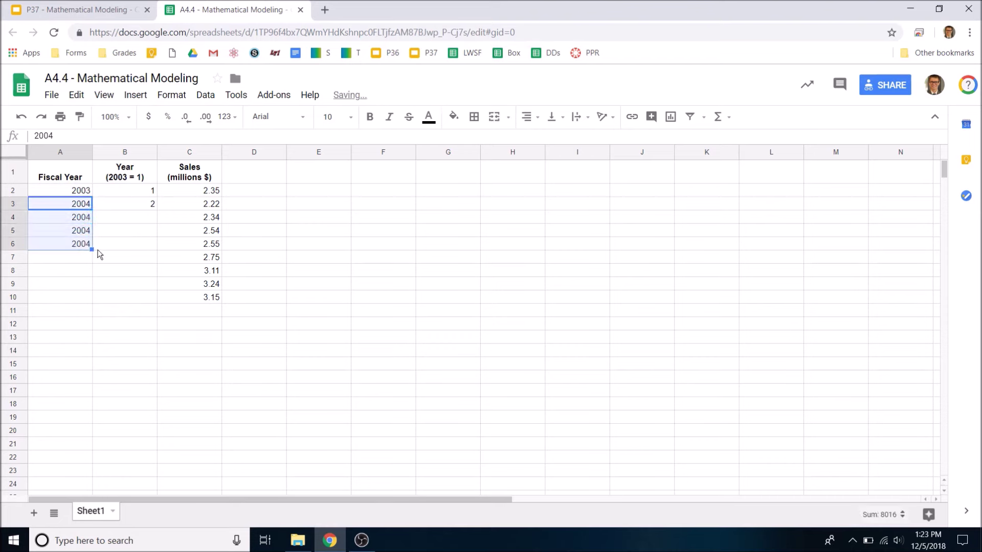
key(ctrl+z)
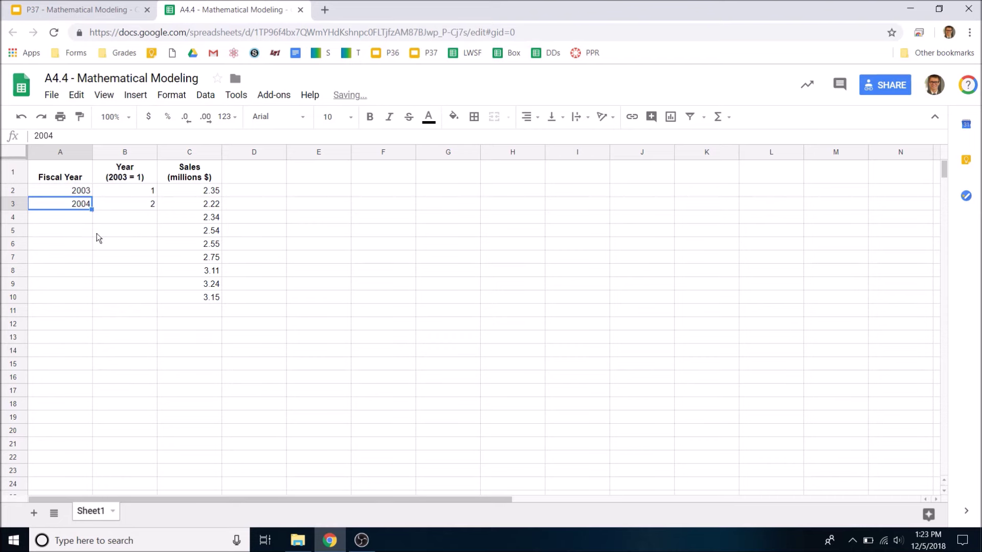
Fill the Fiscal Year series from A2:A3 down to row 10 and undo that fill.
click(79, 191)
shift+click(79, 204)
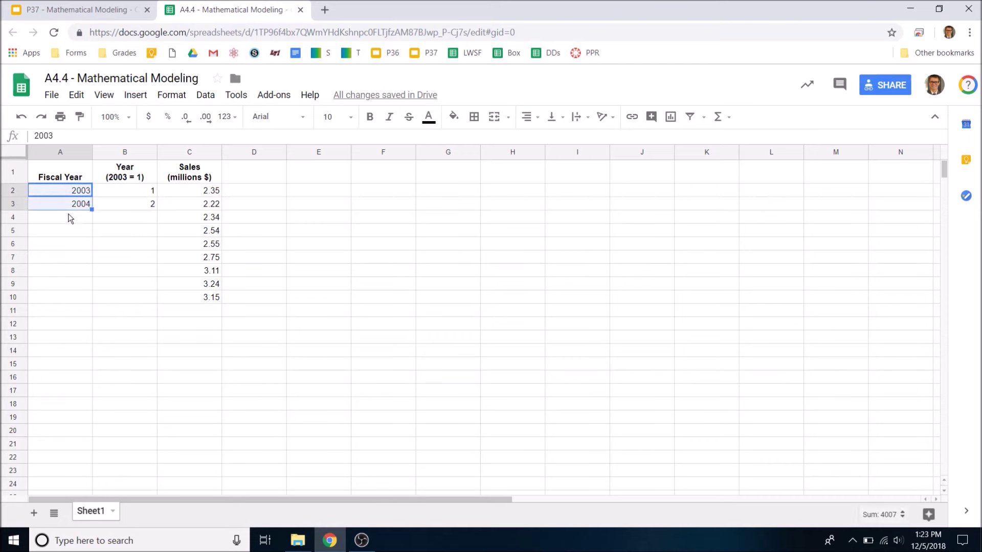
drag(91, 209, 97, 304)
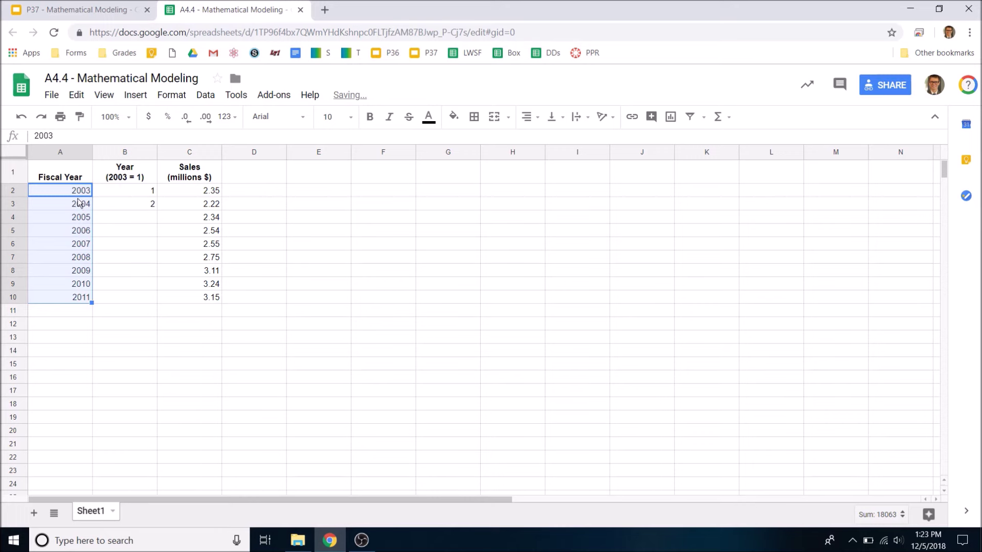
click(149, 195)
drag(148, 204, 151, 207)
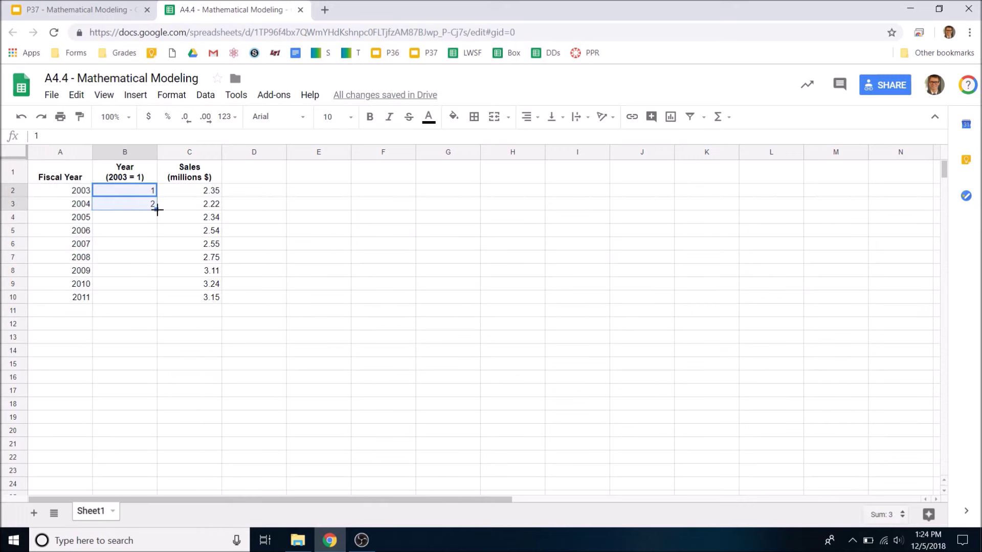
key(ctrl+z)
Extend the Fiscal Year and Year series together from A2:B3 down to row 10.
shift+click(148, 207)
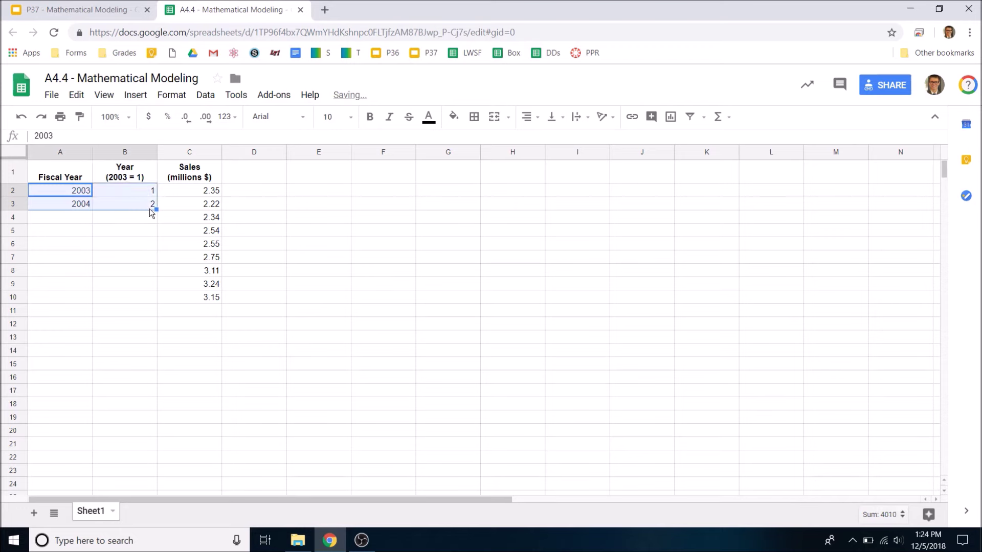
drag(155, 208, 152, 301)
click(167, 287)
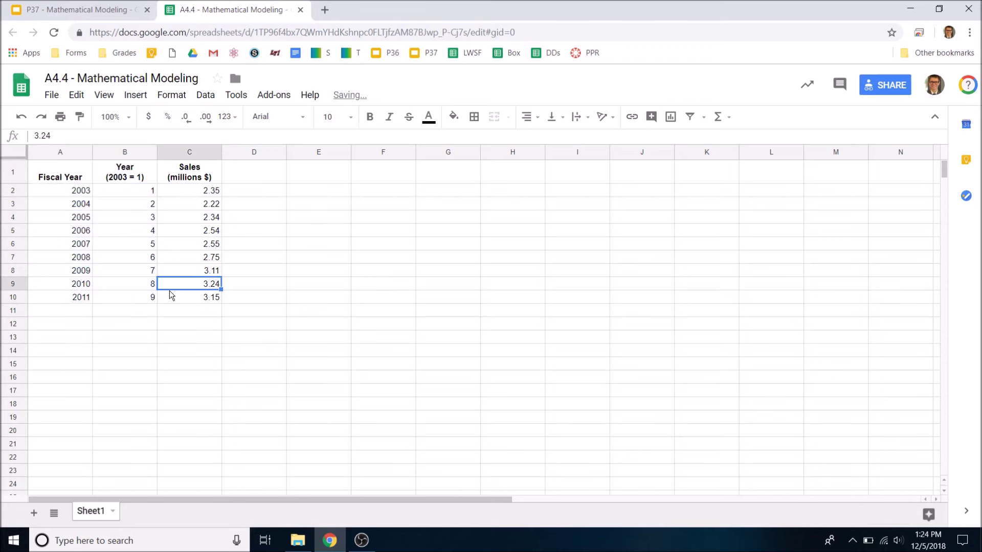
Select the Year and Sales data in B2:C10, without the header row.
click(203, 208)
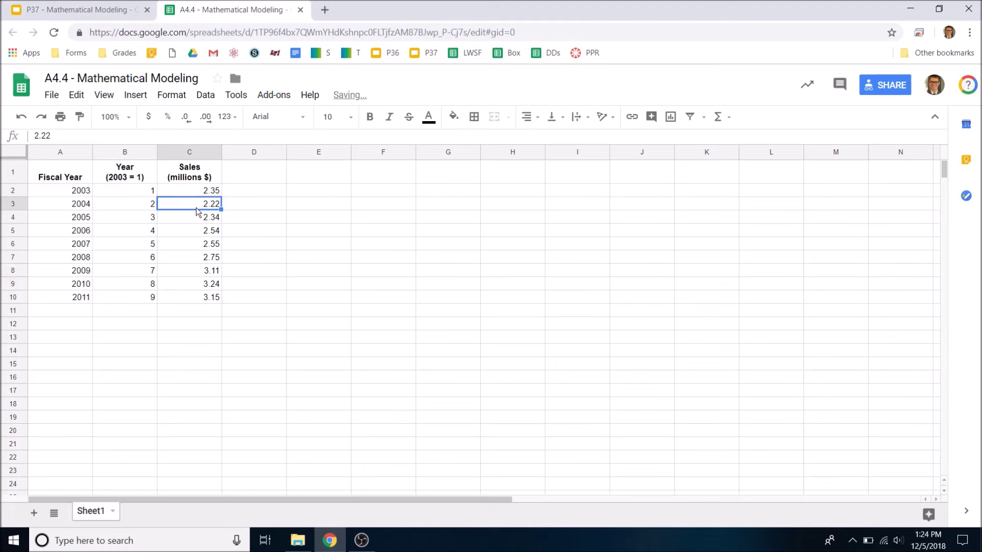
click(278, 207)
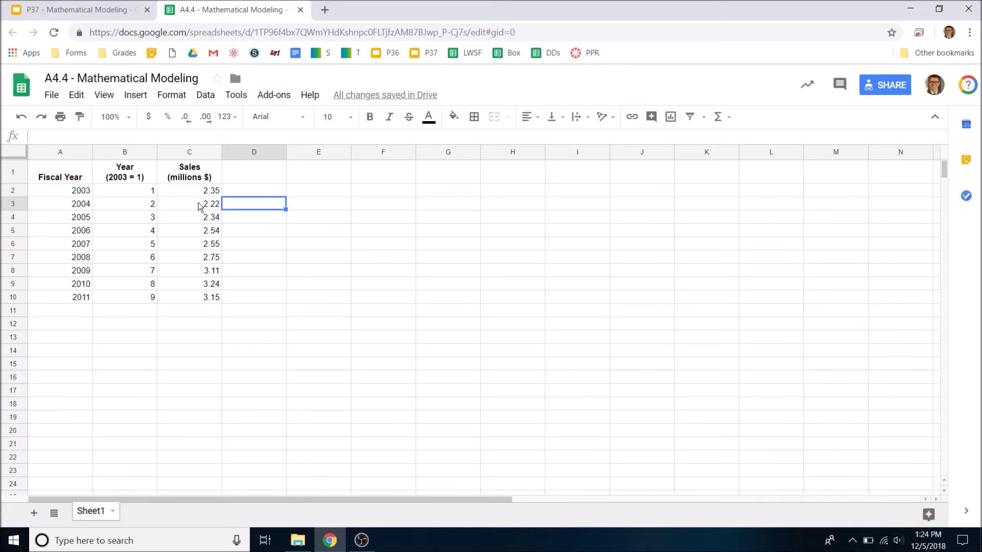
click(188, 189)
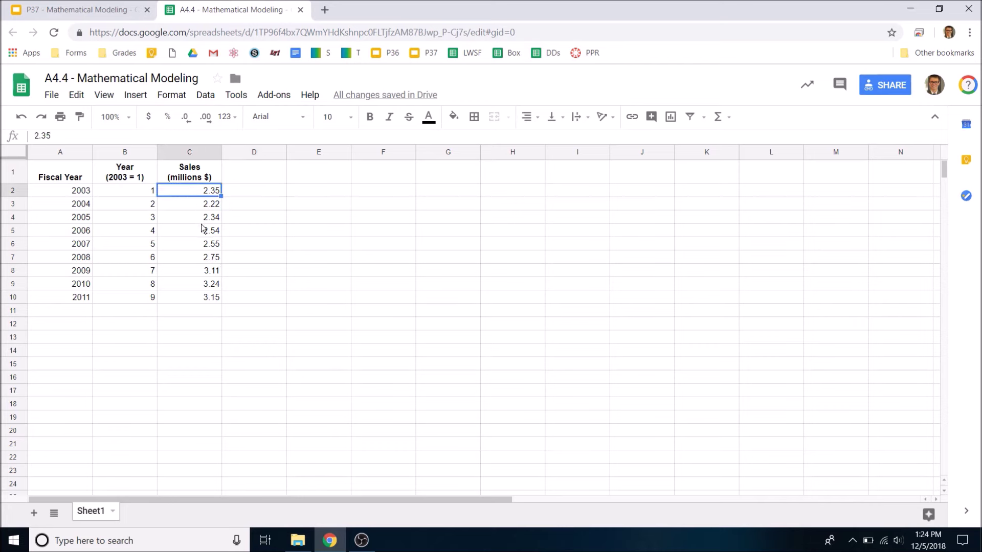
click(202, 221)
click(175, 187)
drag(132, 192, 186, 295)
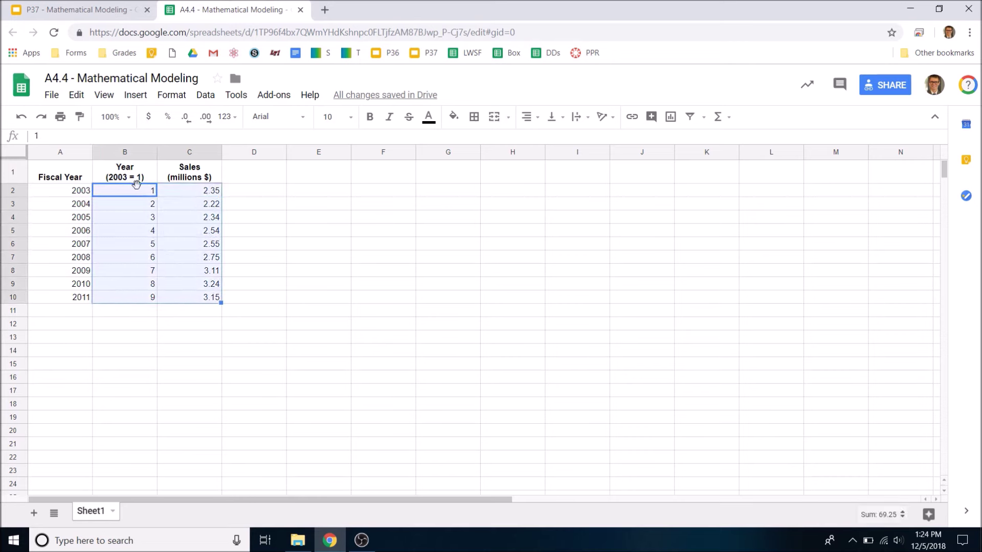
Insert a scatter chart of the selected Year and Sales data, close its editor and delete the chart.
click(137, 96)
click(186, 245)
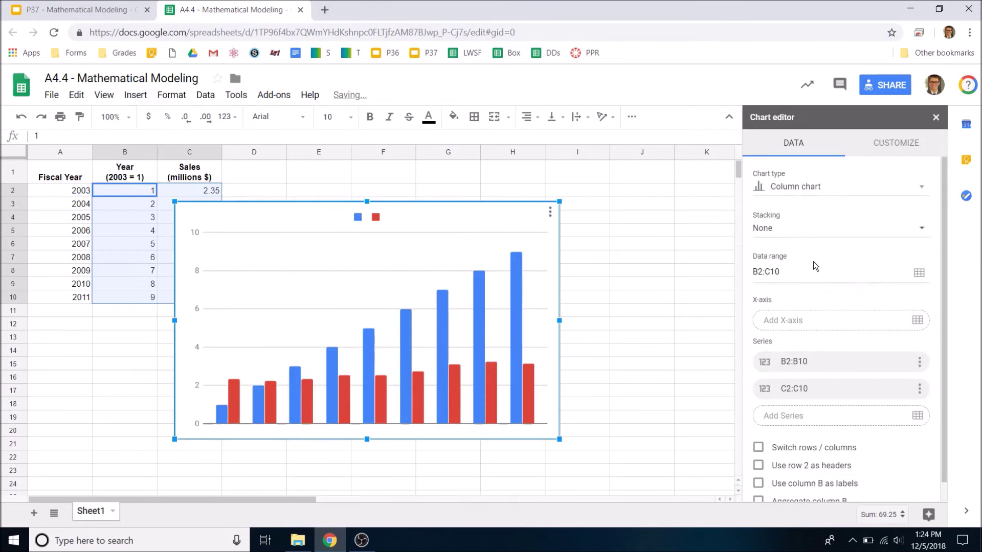
click(815, 187)
scroll(859, 332, down, 6)
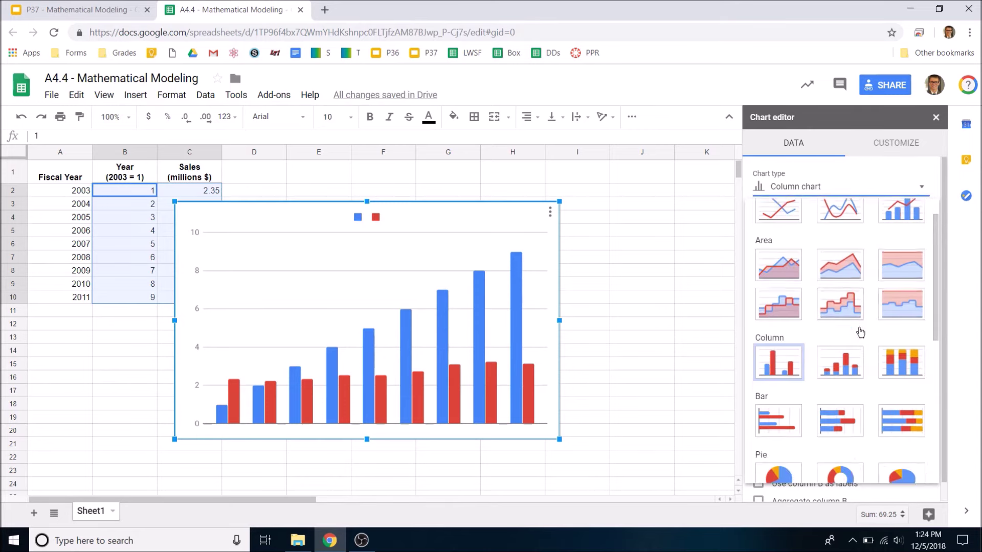
scroll(797, 429, up, 6)
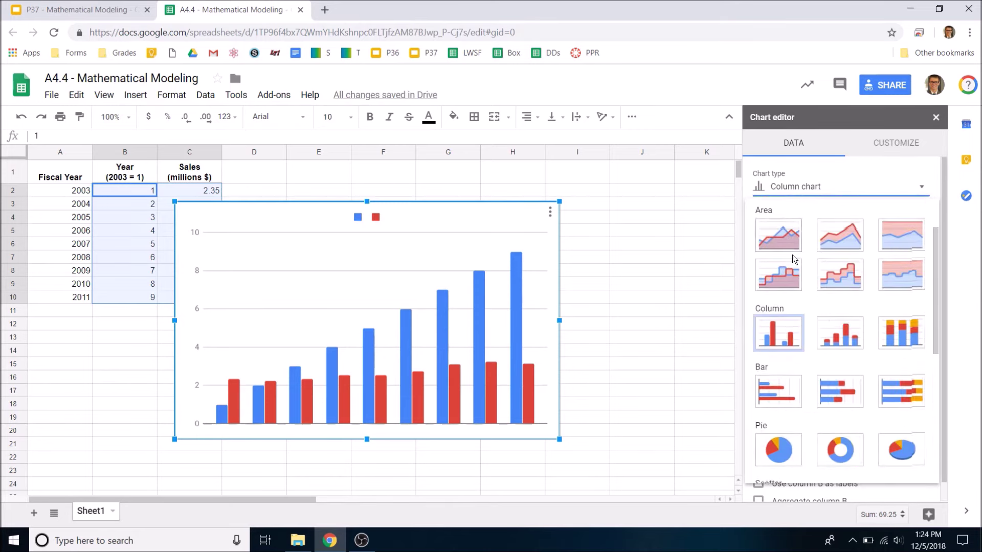
scroll(777, 441, down, 3)
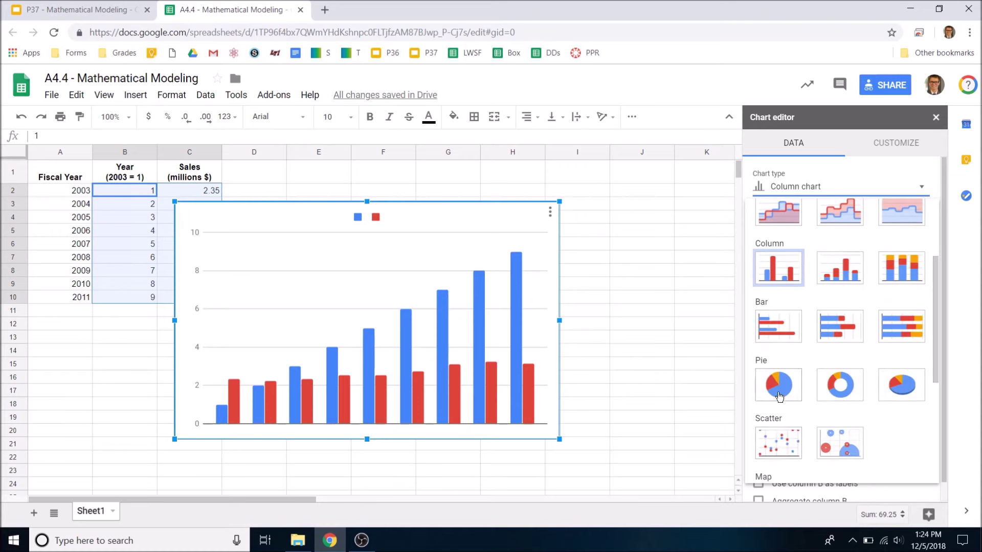
click(788, 440)
click(936, 118)
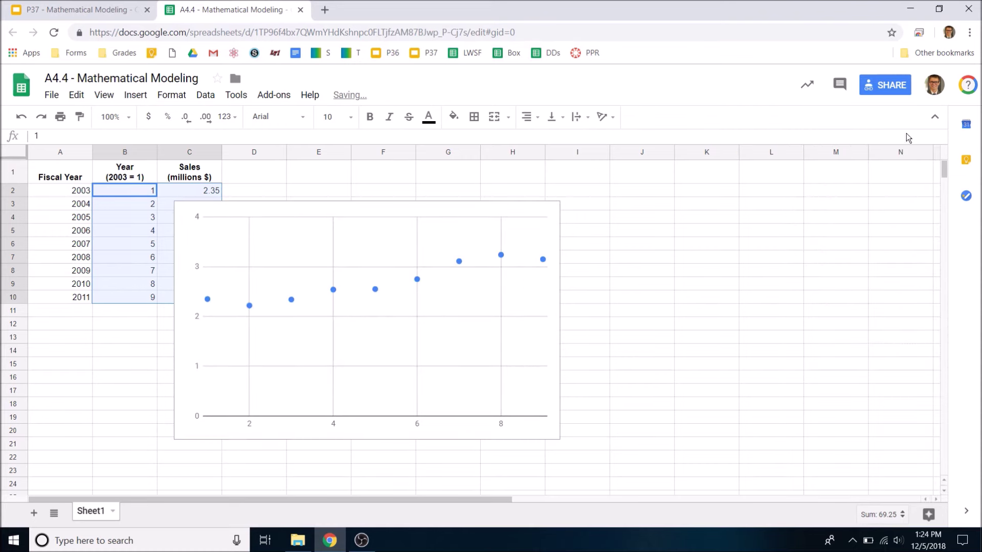
click(225, 222)
key(Delete)
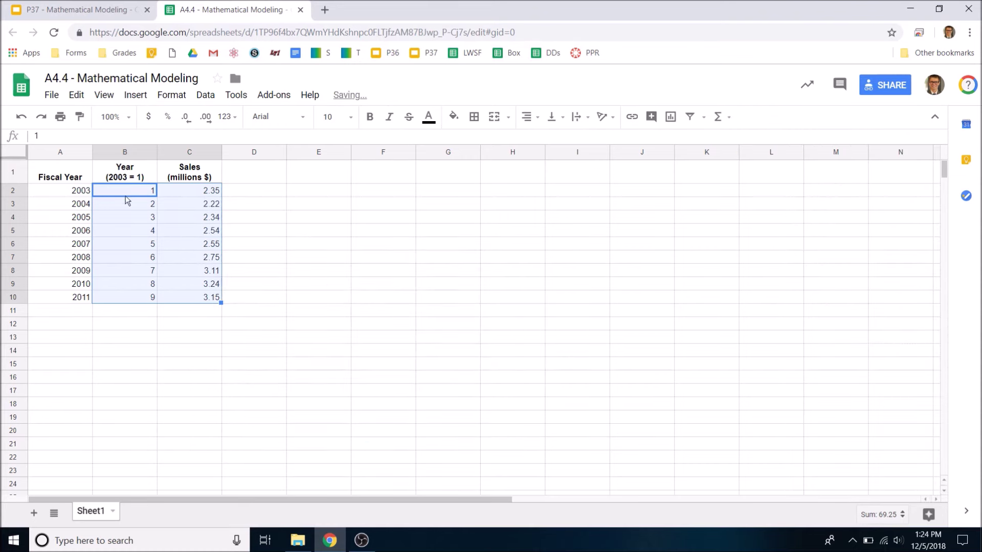
Insert a scatter chart of the data in B2:C10 and move it beside the table so the data is uncovered.
click(136, 95)
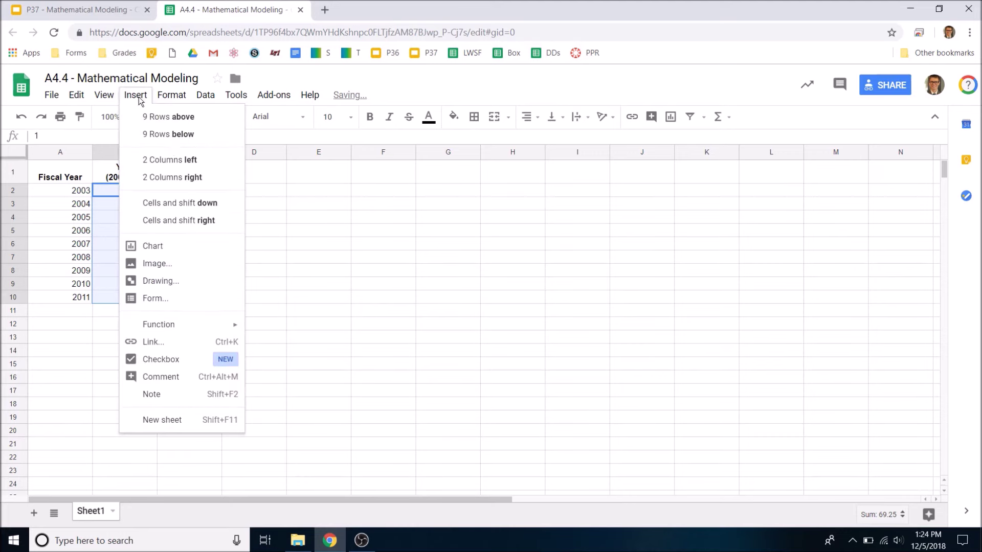
click(188, 251)
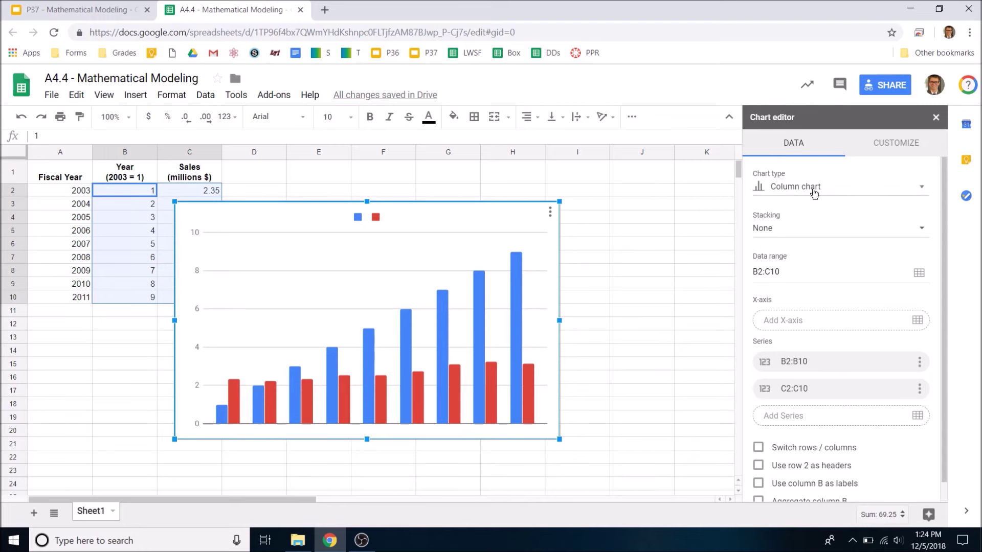
click(813, 188)
scroll(828, 341, down, 3)
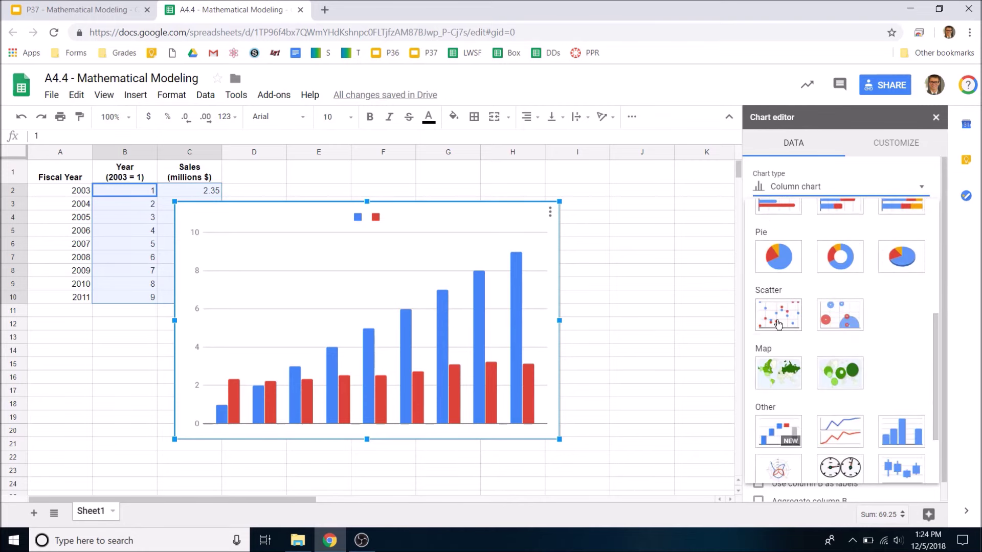
click(778, 335)
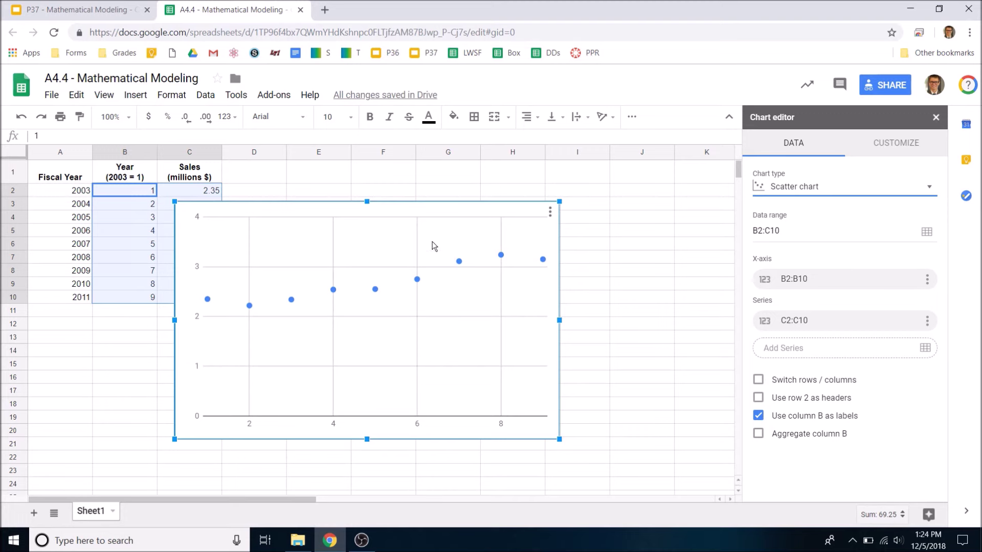
drag(437, 220, 542, 187)
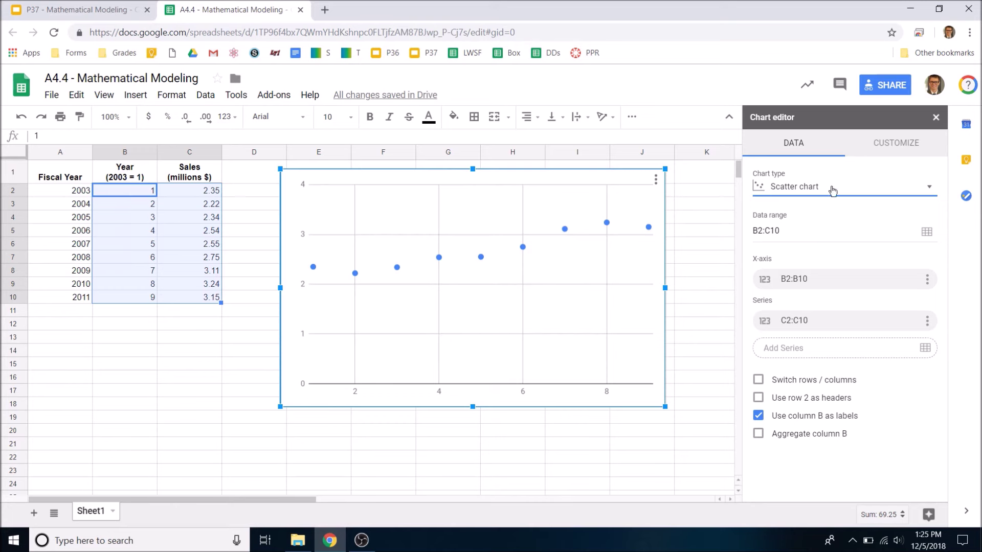
Set the chart's vertical axis minimum to 2 and maximum to 3.5.
click(885, 154)
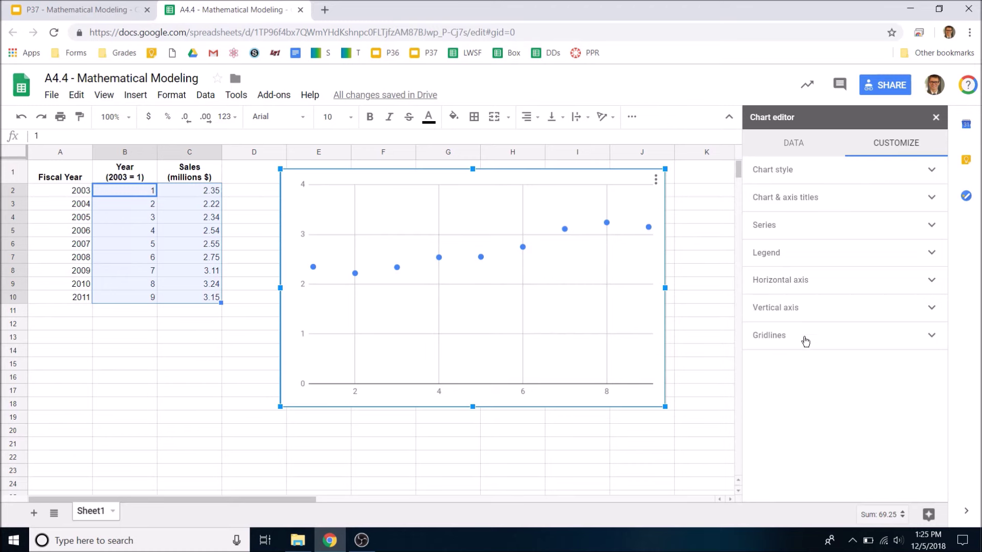
click(801, 316)
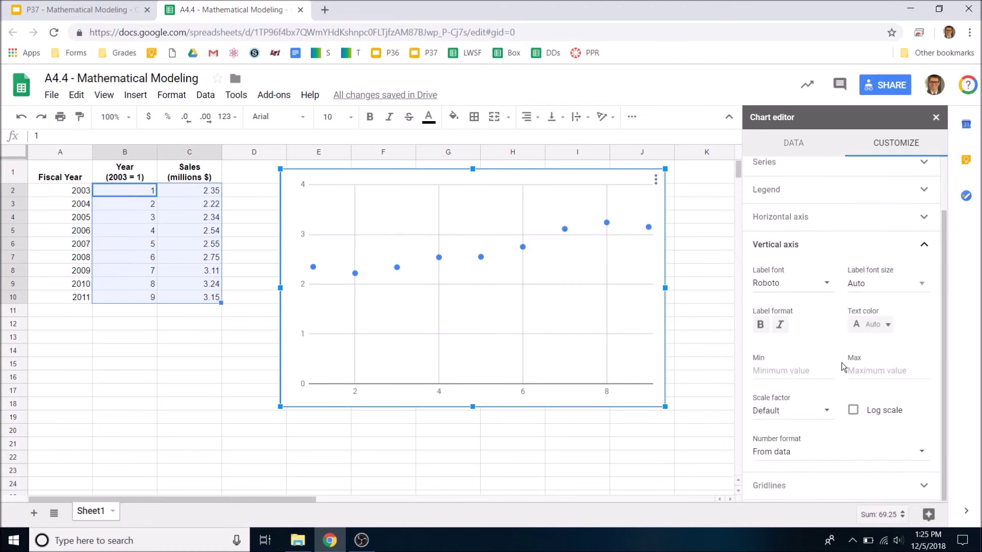
click(796, 372)
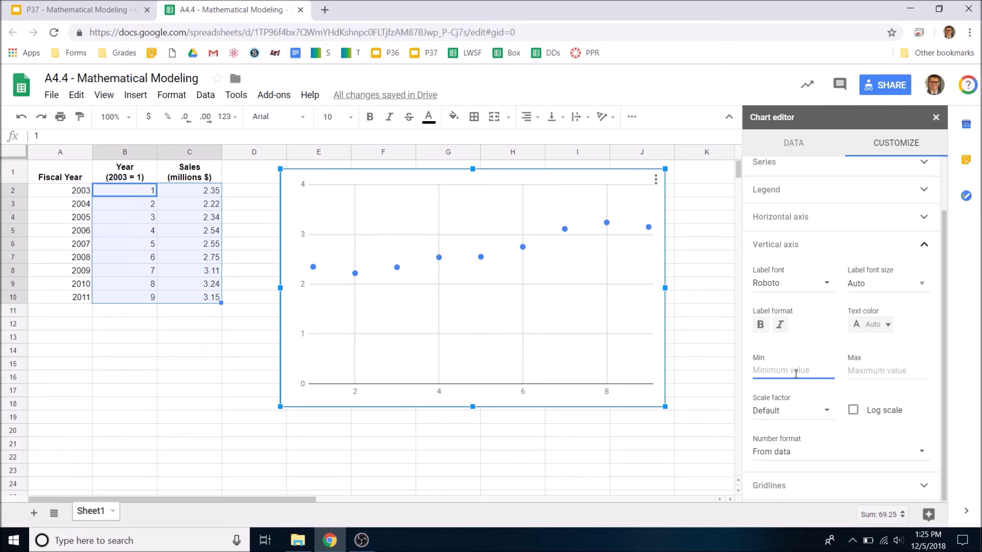
text(2)
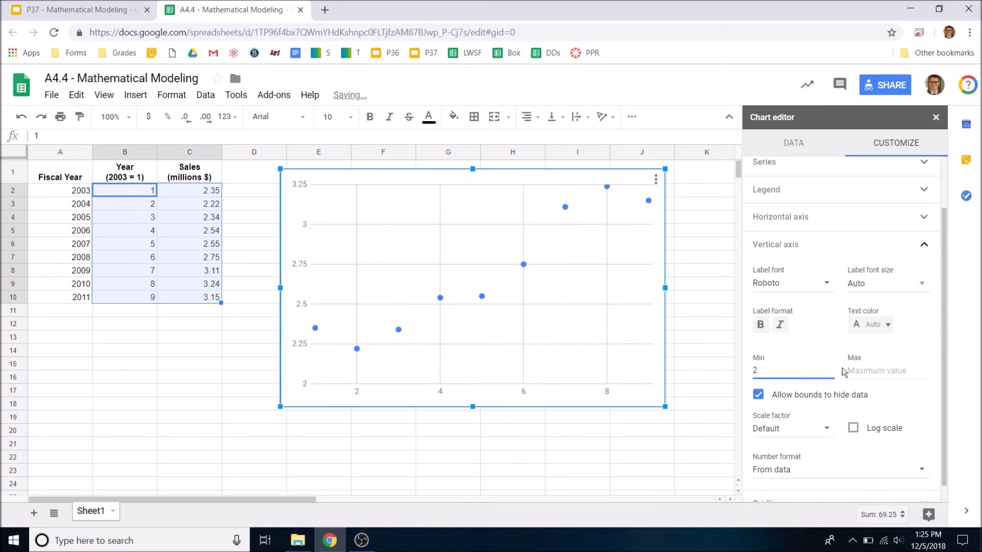
click(872, 378)
text(3.3)
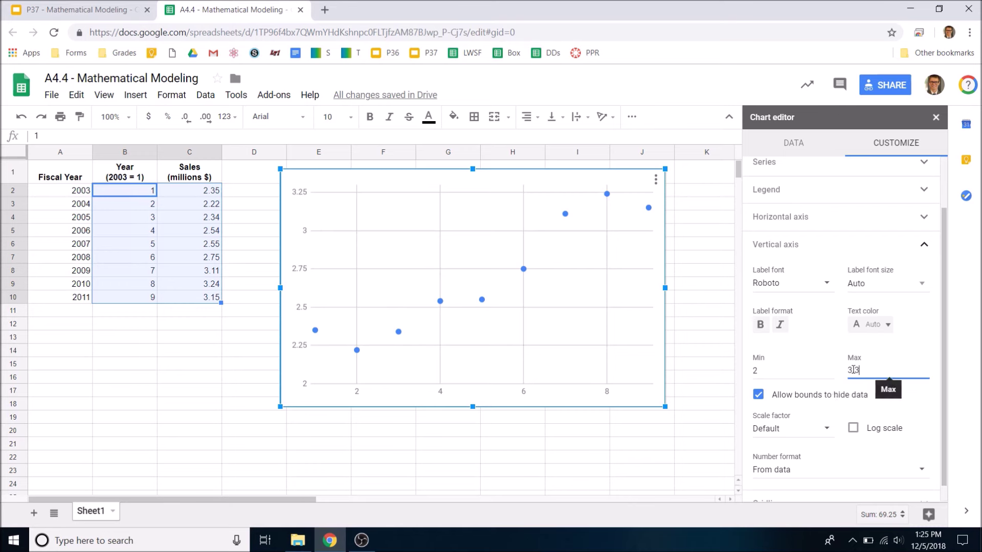
key(BackSpace)
text(4)
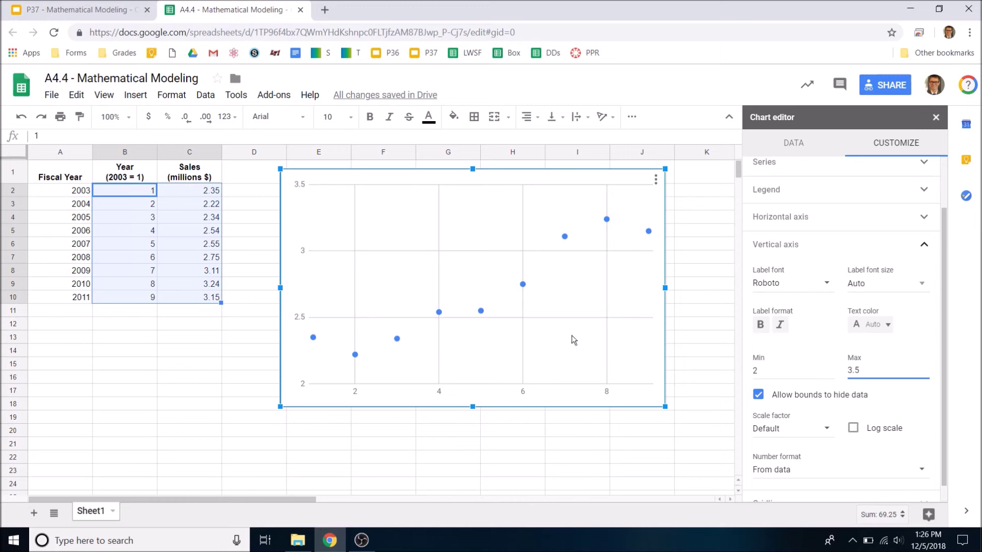
Set the chart's horizontal axis minimum to 0 and maximum to 10.
scroll(857, 397, down, 1)
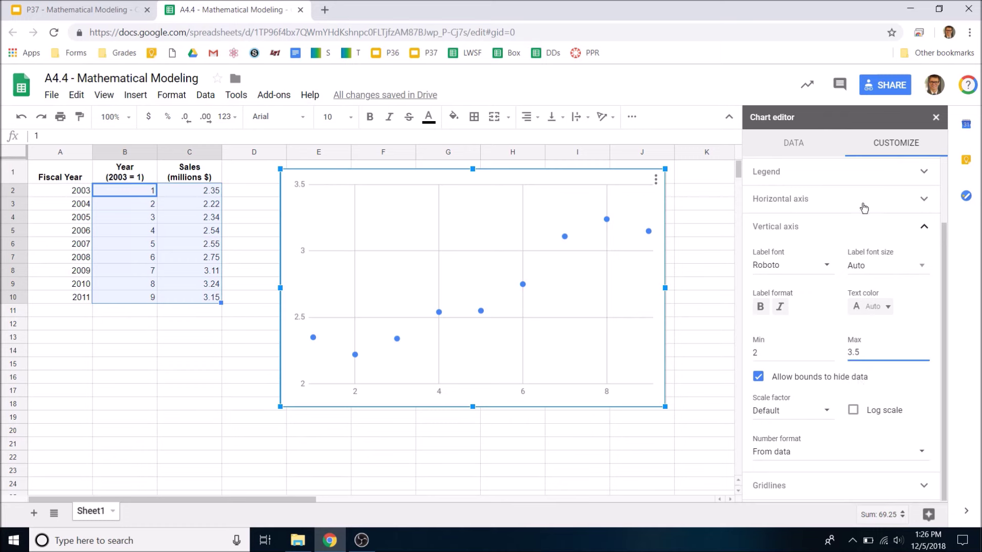
click(801, 204)
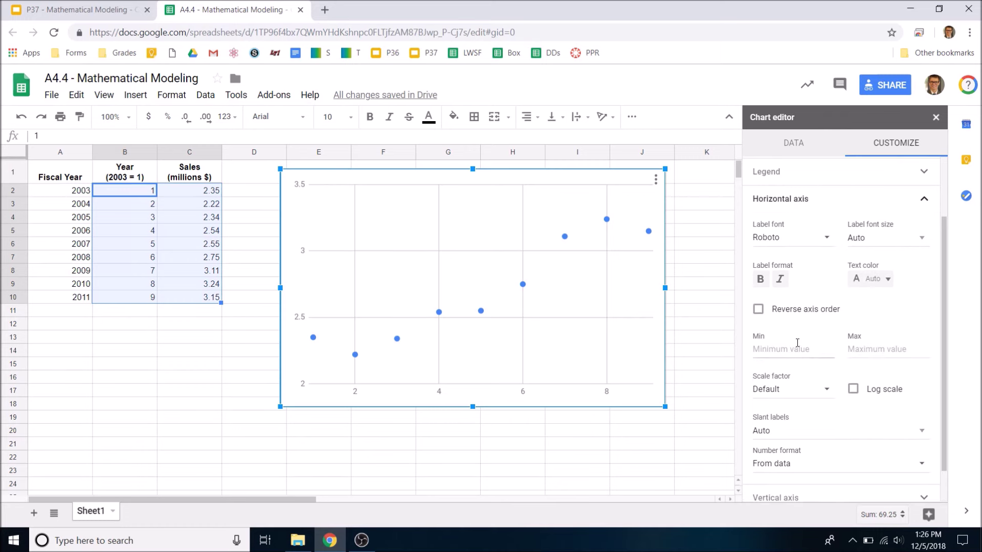
click(792, 343)
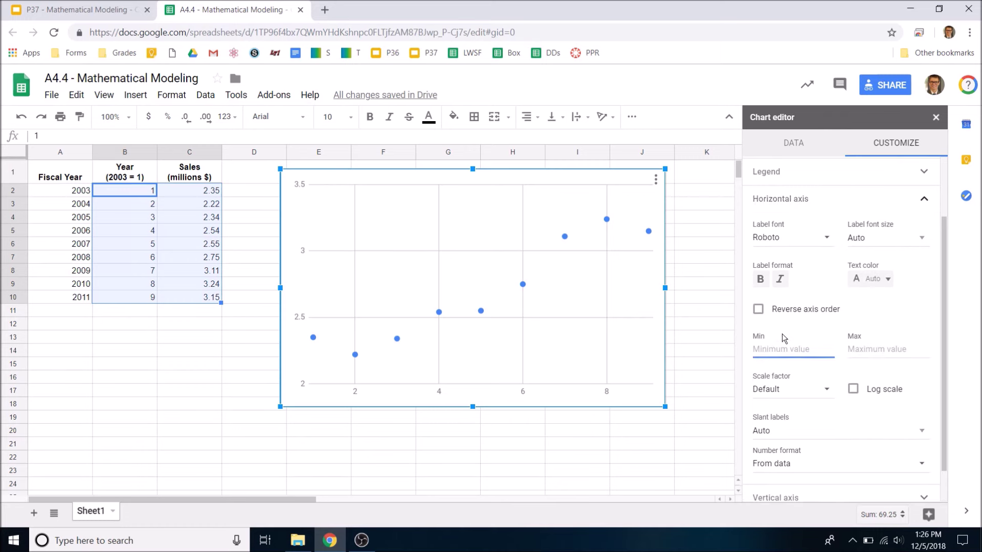
text(0)
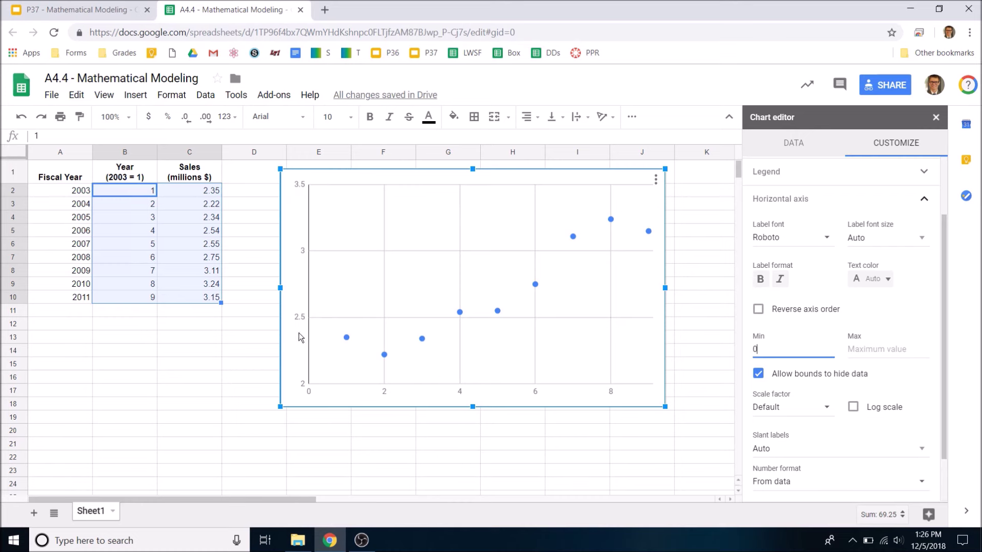
click(862, 349)
text(10)
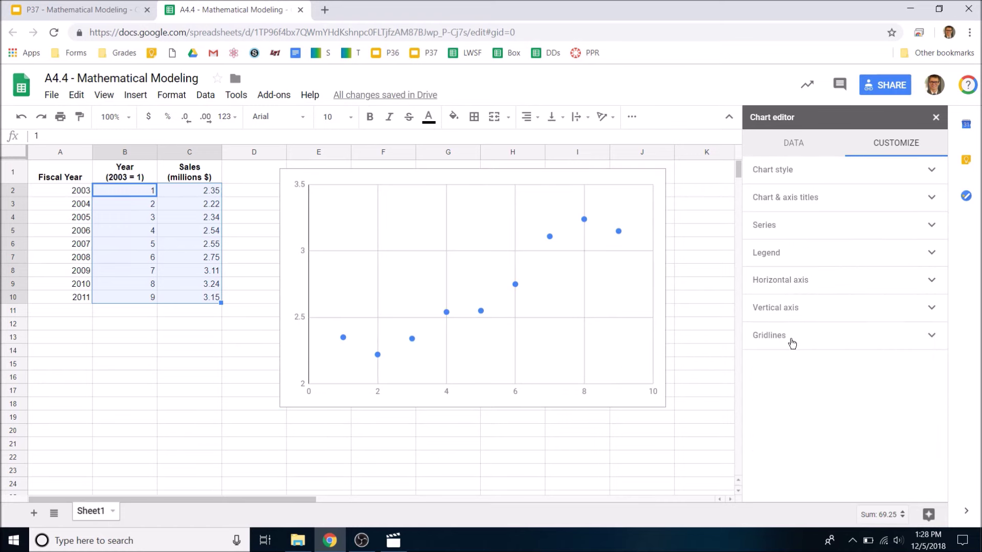
Add minor gridlines to the chart's vertical axis, trying a count of 2 and settling on 4.
click(792, 344)
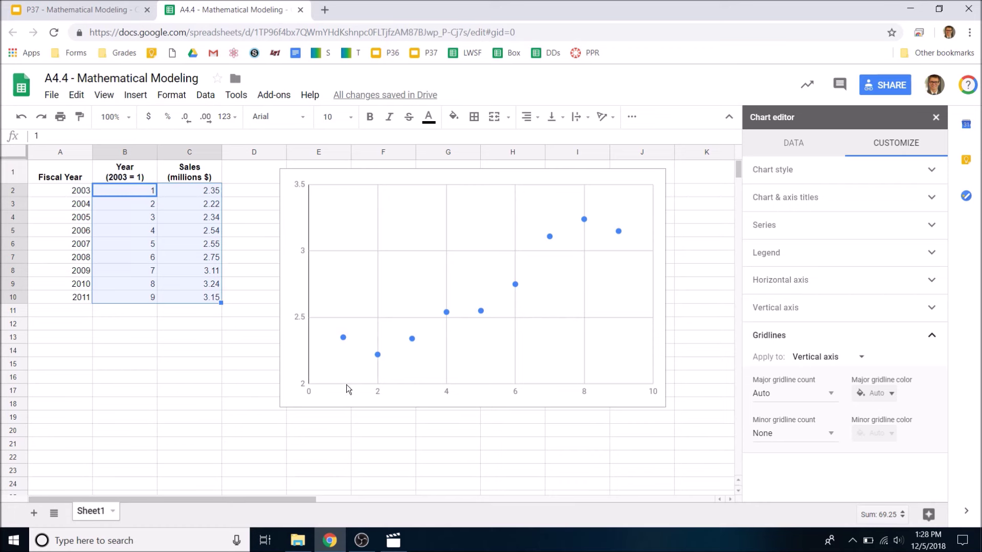
click(826, 434)
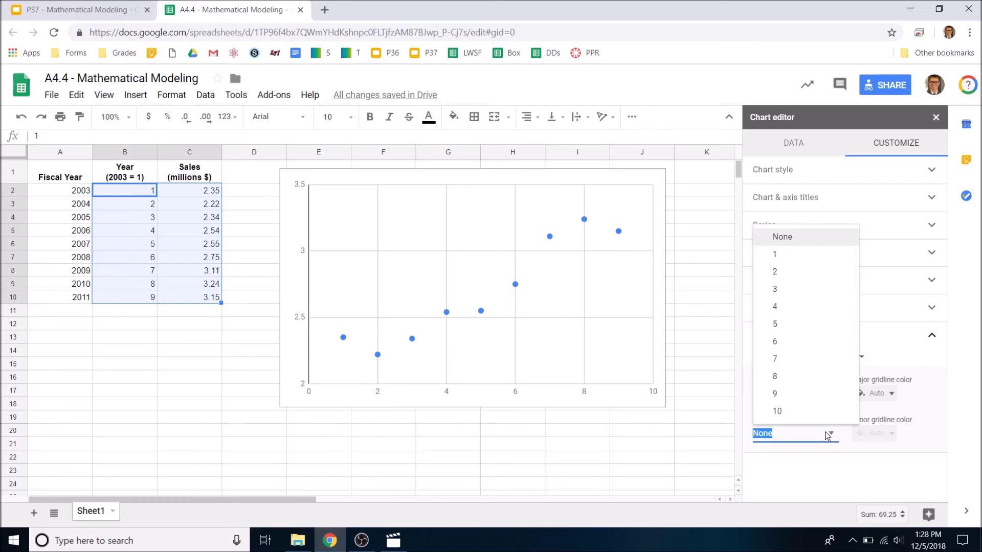
click(811, 272)
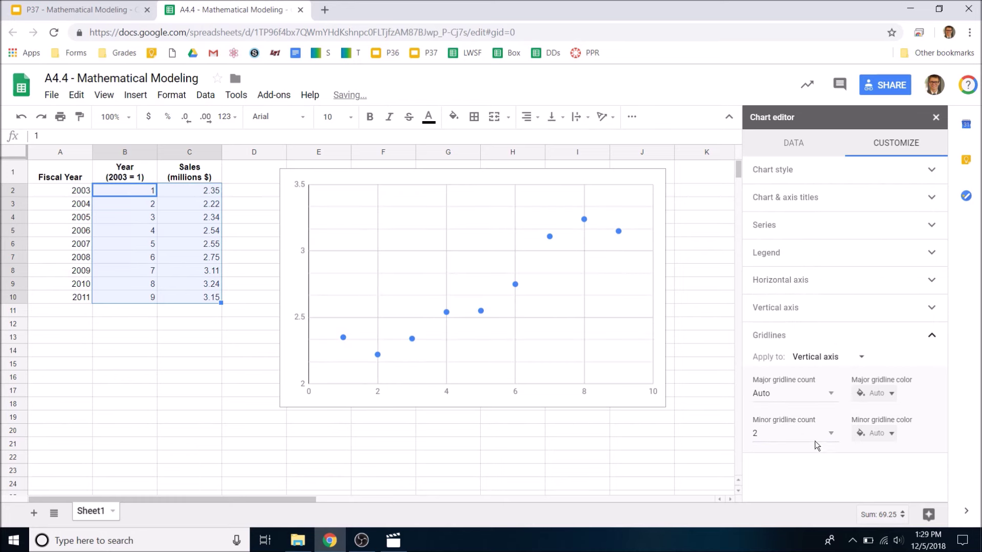
click(830, 436)
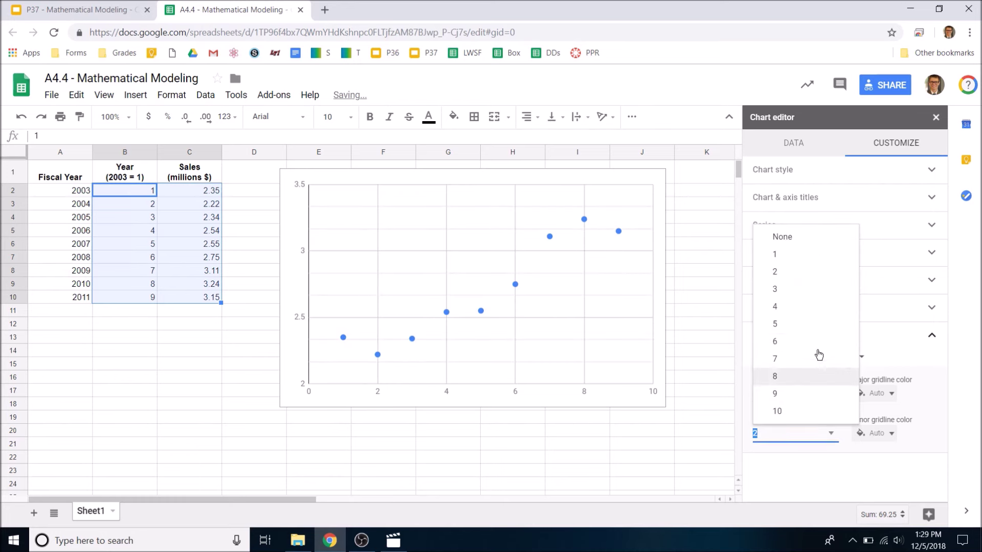
click(796, 318)
Set the minor gridline count of the chart's horizontal axis to 1.
click(818, 357)
click(841, 339)
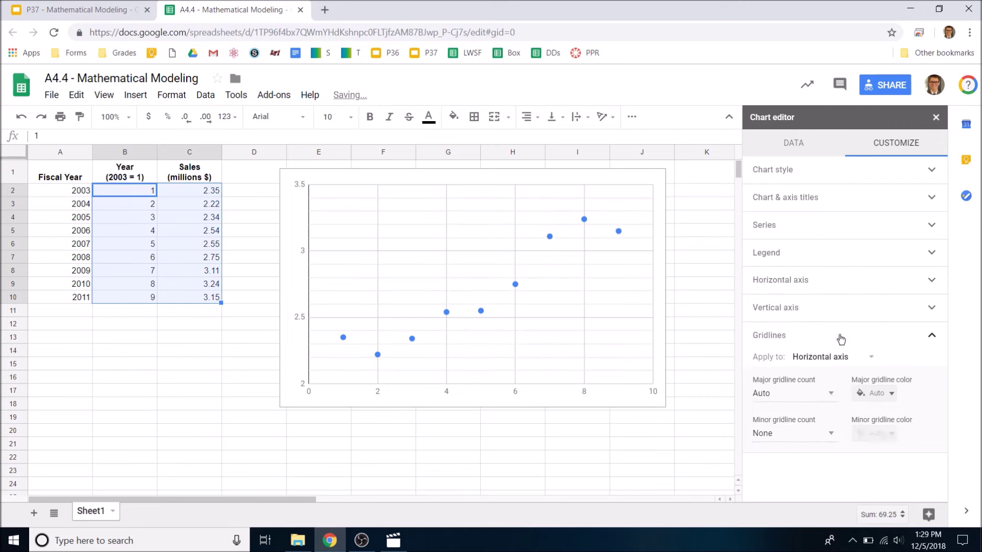
click(828, 433)
click(806, 263)
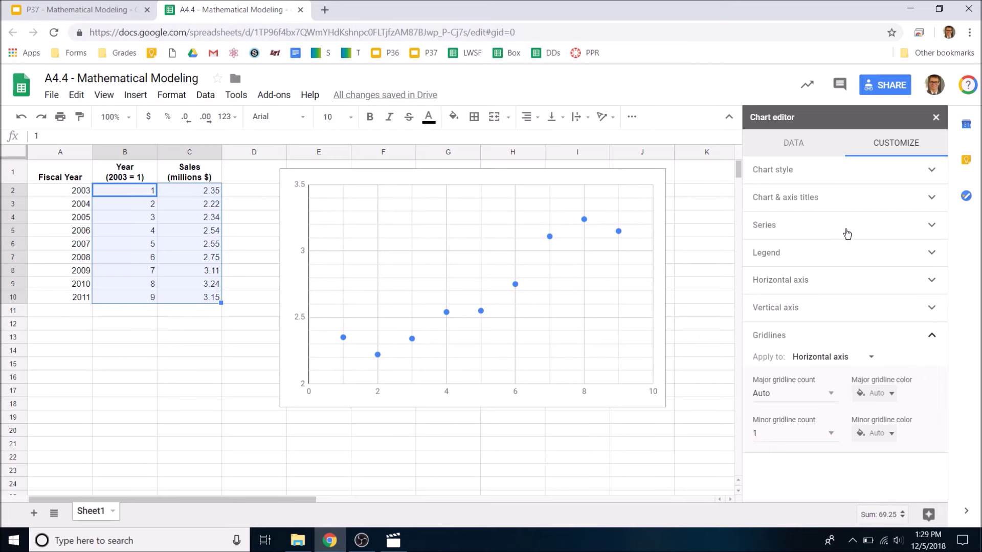
Title the chart "Sales in Millions of Dollars Between 2003 and 2011".
click(830, 197)
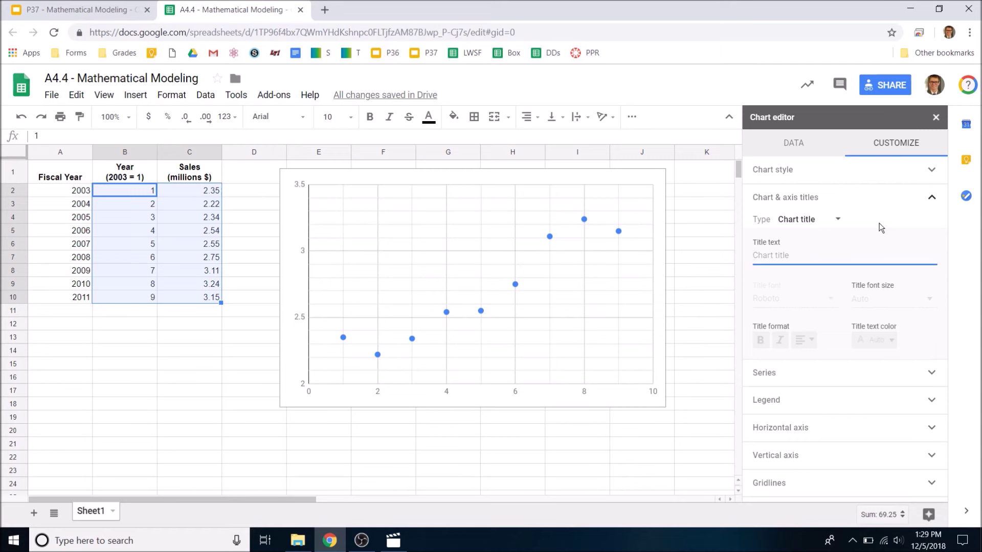
text(Sales)
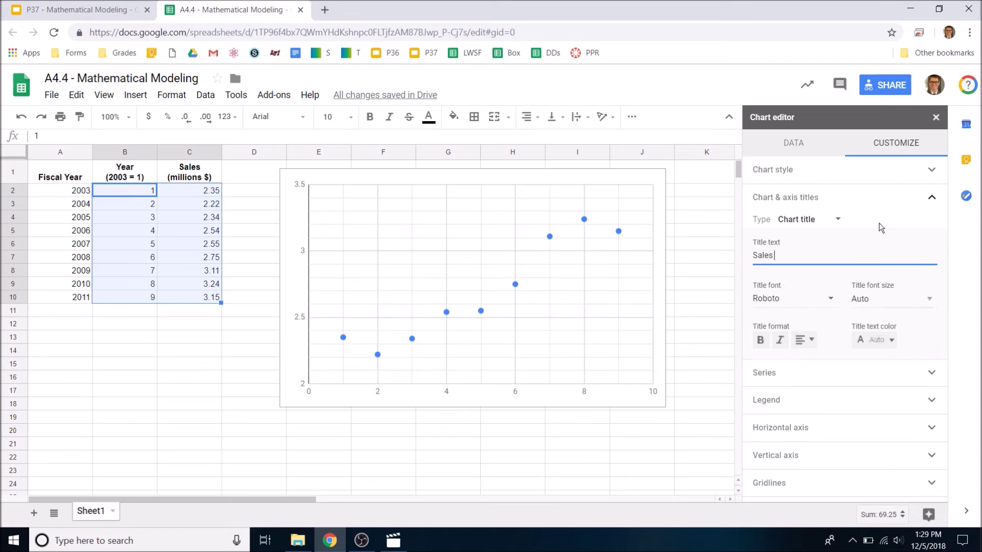
text( over)
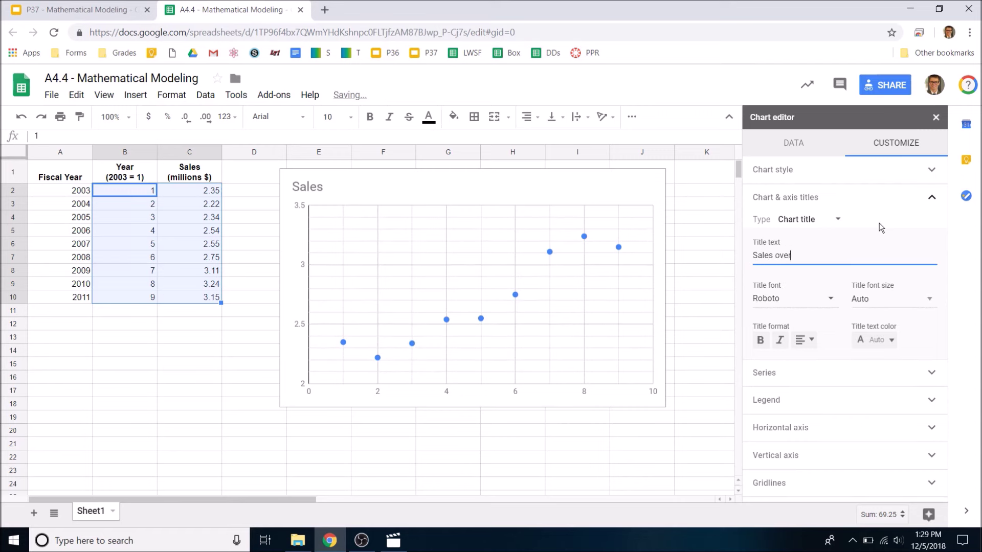
key(BackSpace)
key(BackSpace)
key(BackSpace)
key(BackSpace)
text(in M)
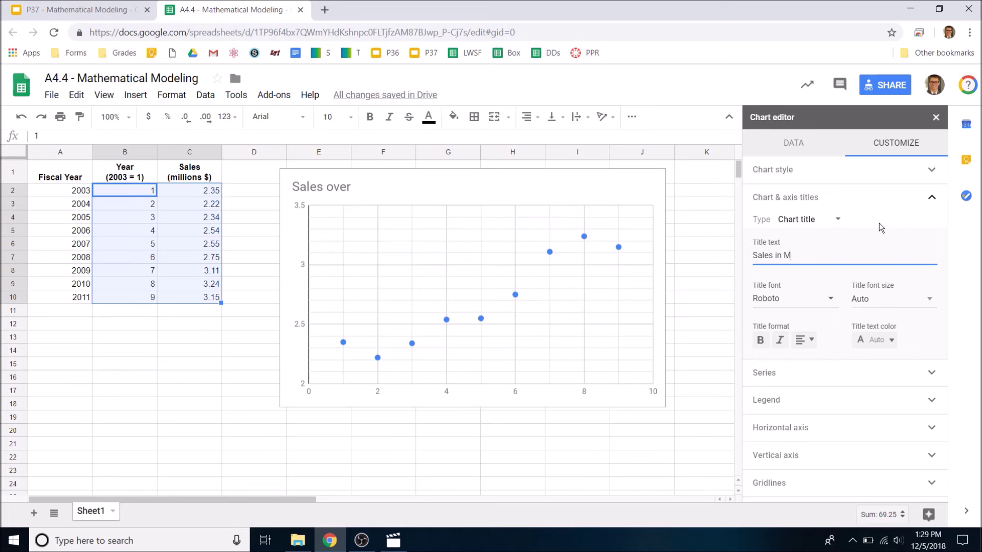
text(illions of Dollars of t)
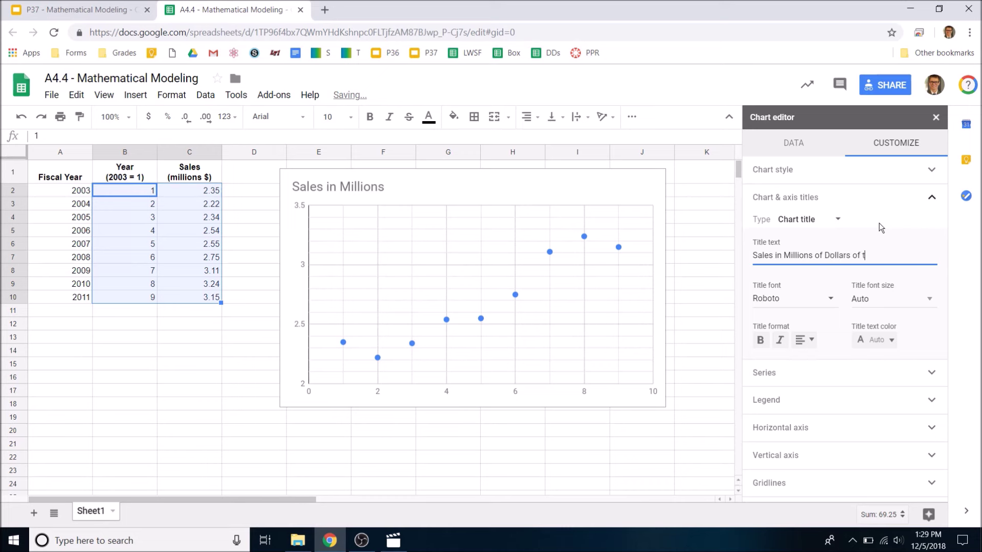
key(BackSpace)
text(ver)
key(BackSpace)
key(BackSpace)
key(BackSpace)
key(BackSpace)
text(Be)
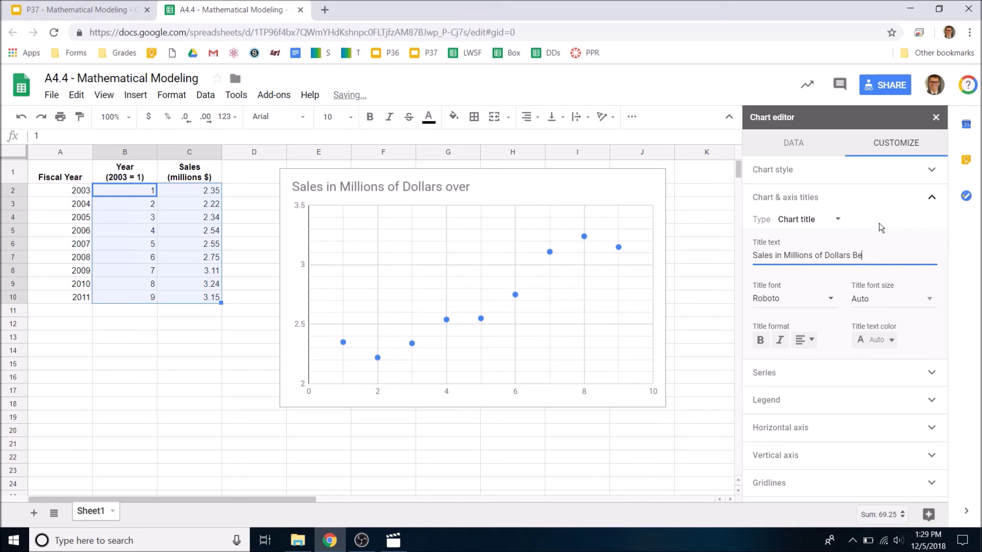
text(tween 200)
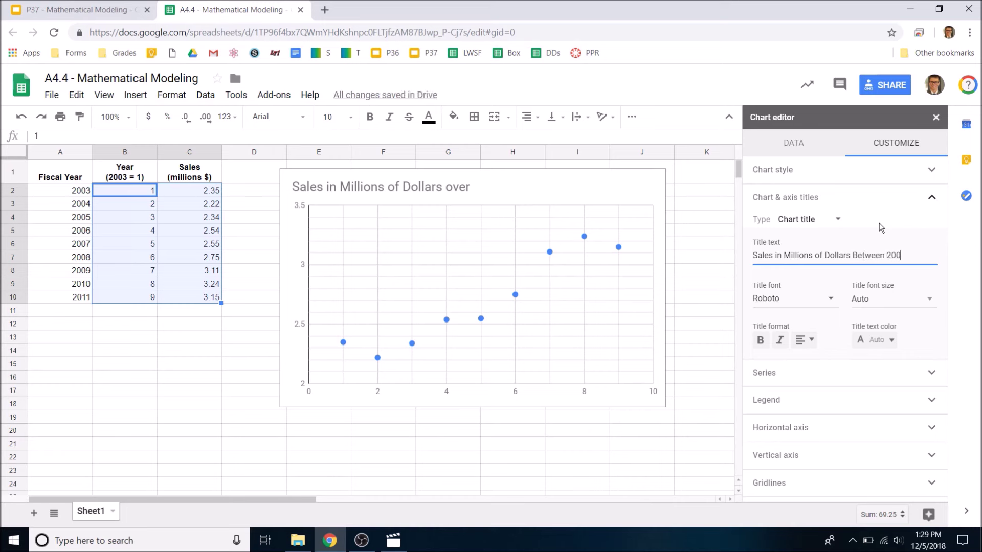
text(3 and 2011)
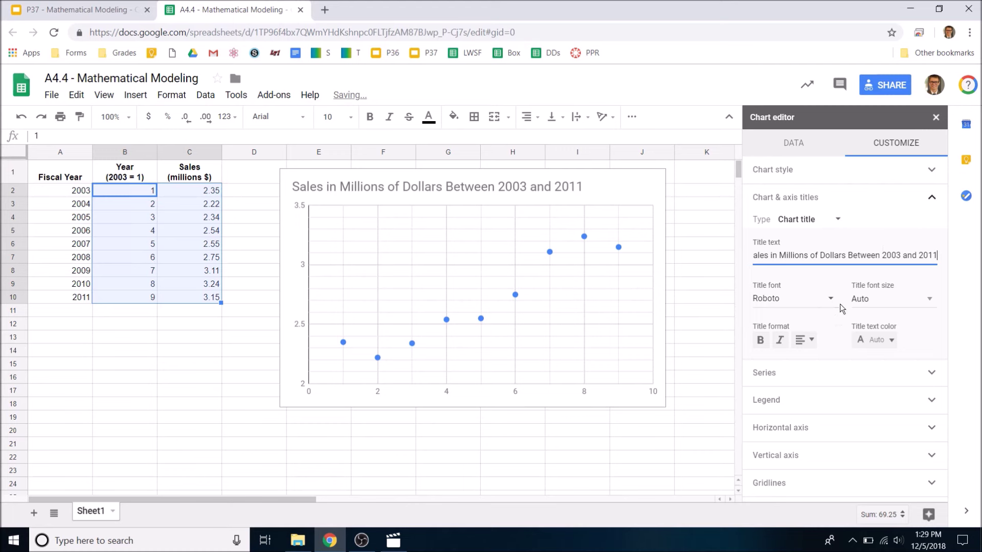
click(801, 377)
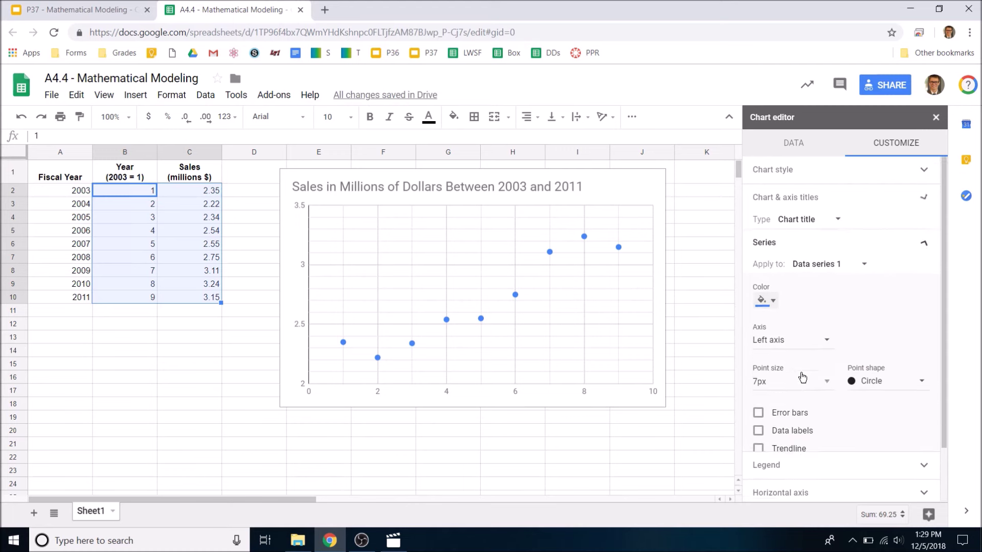
click(815, 431)
scroll(814, 434, down, 2)
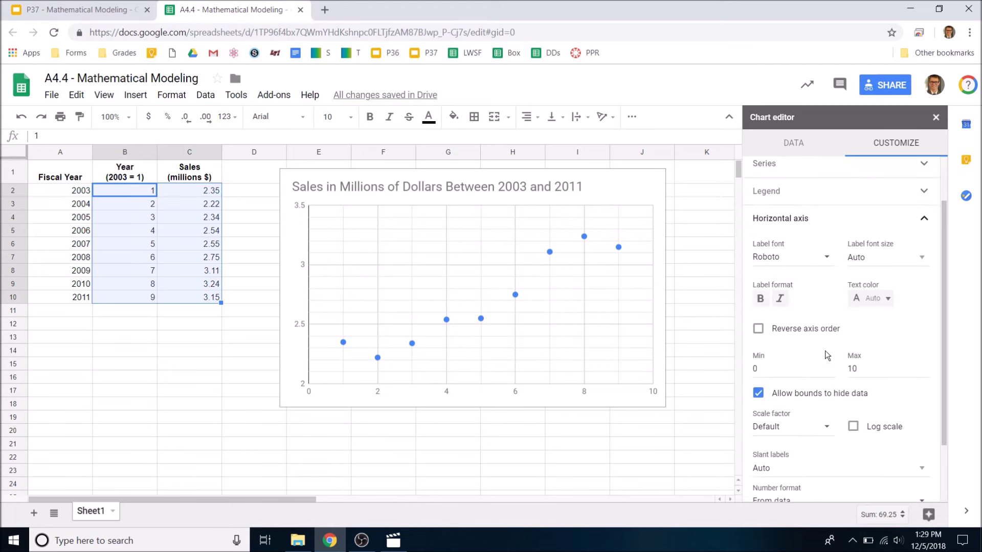
scroll(824, 275, up, 3)
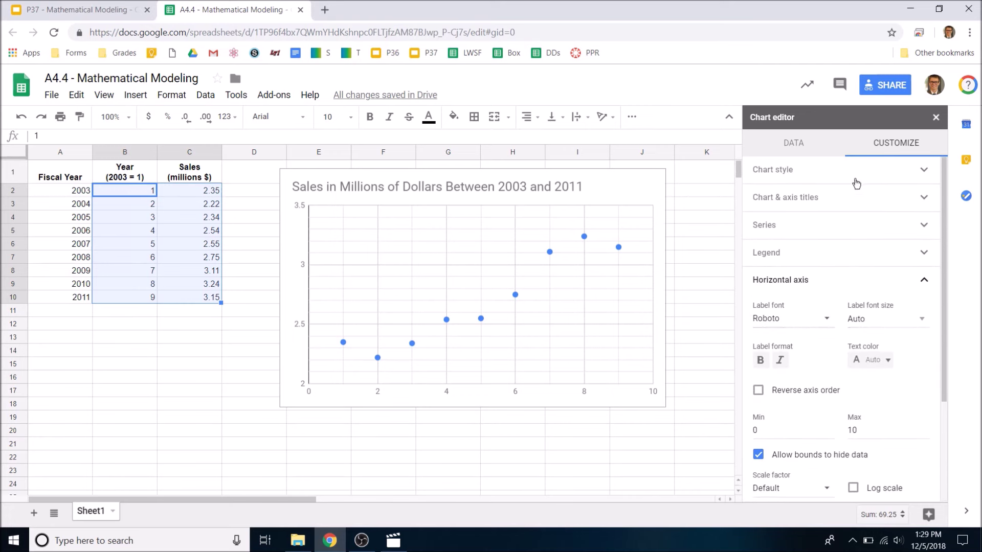
Set the chart's horizontal axis title to "Year (2003 = 1)".
click(821, 196)
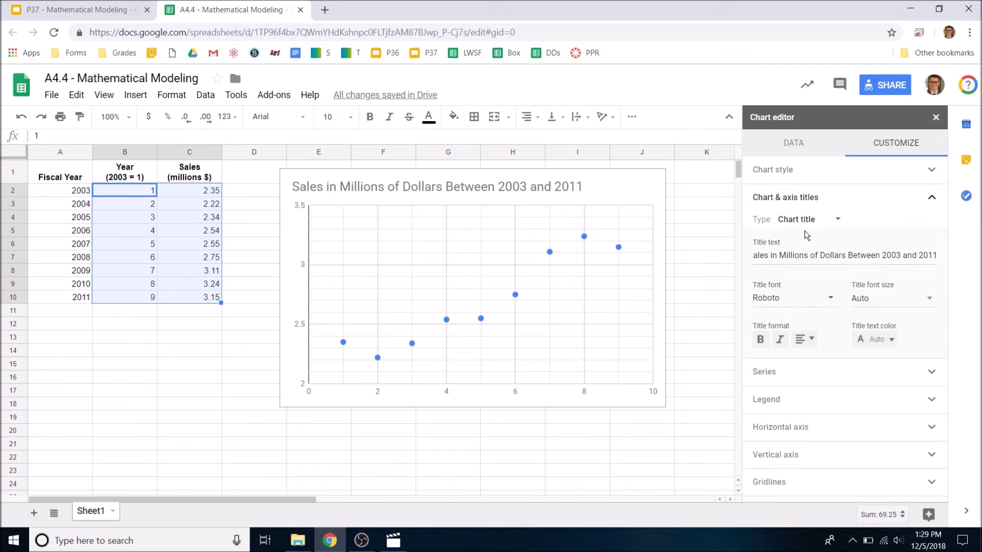
click(817, 219)
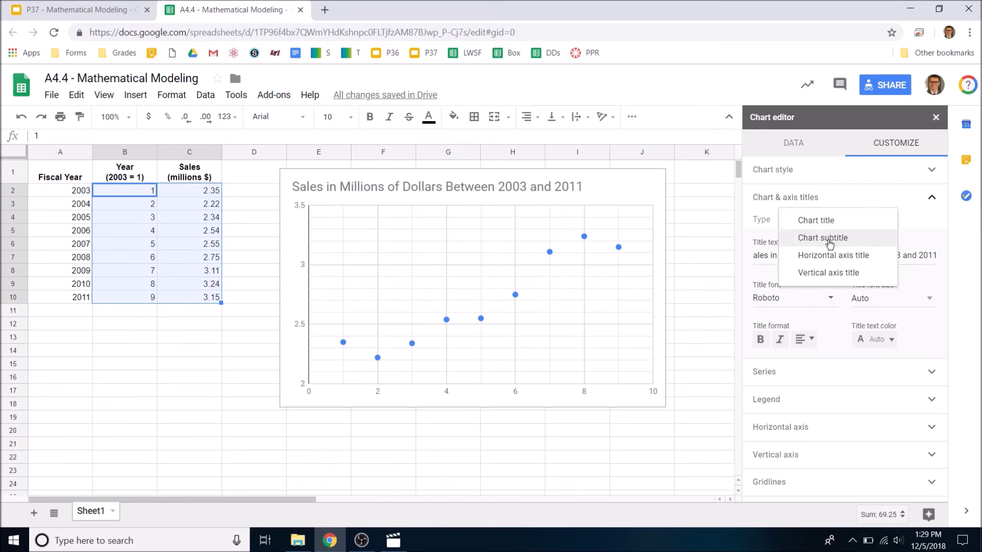
click(833, 259)
click(824, 254)
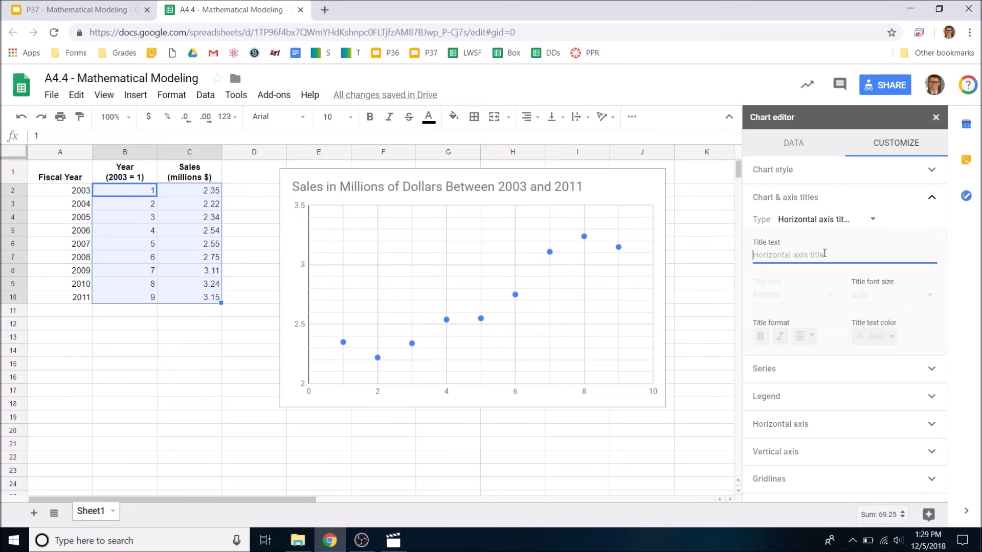
text(Year (2003 = 1))
Set the chart's vertical axis title to "Sales (millions $)".
click(853, 225)
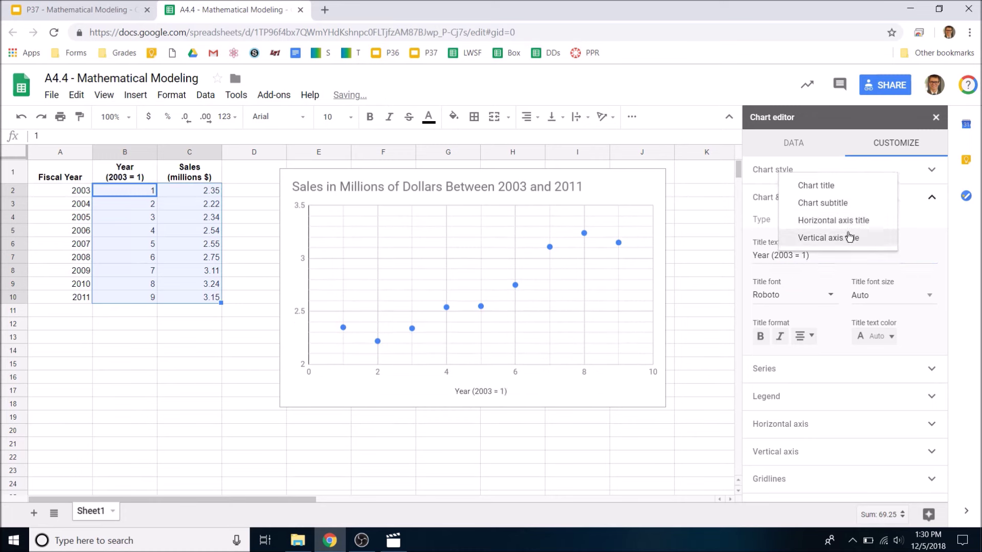
click(849, 237)
click(821, 255)
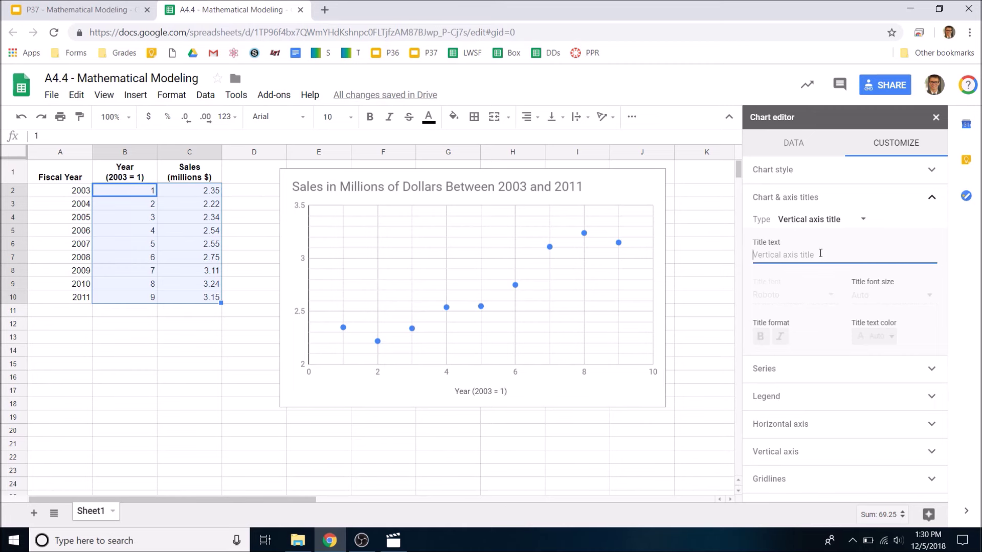
text(Sla)
text(ales)
text( ()
text(million)
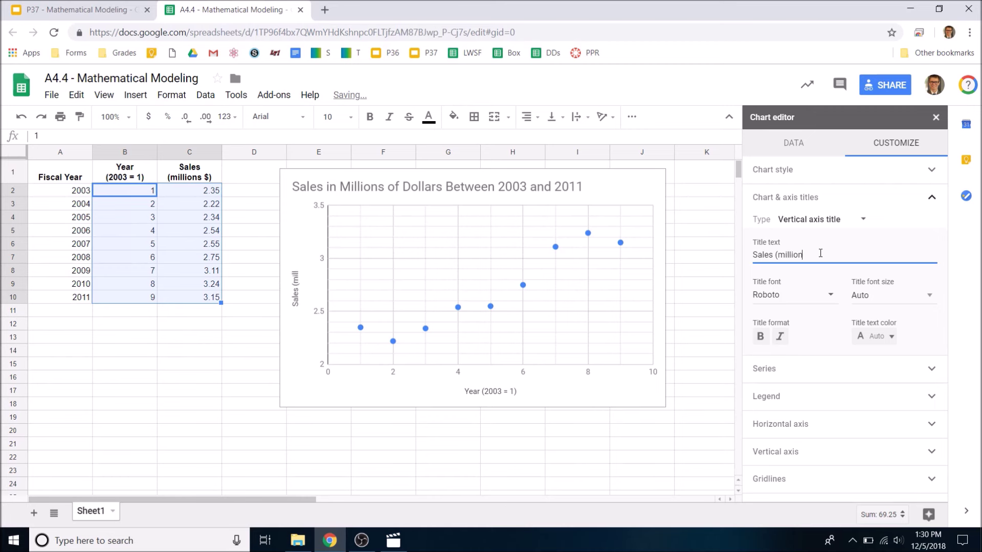
text(s $))
click(609, 276)
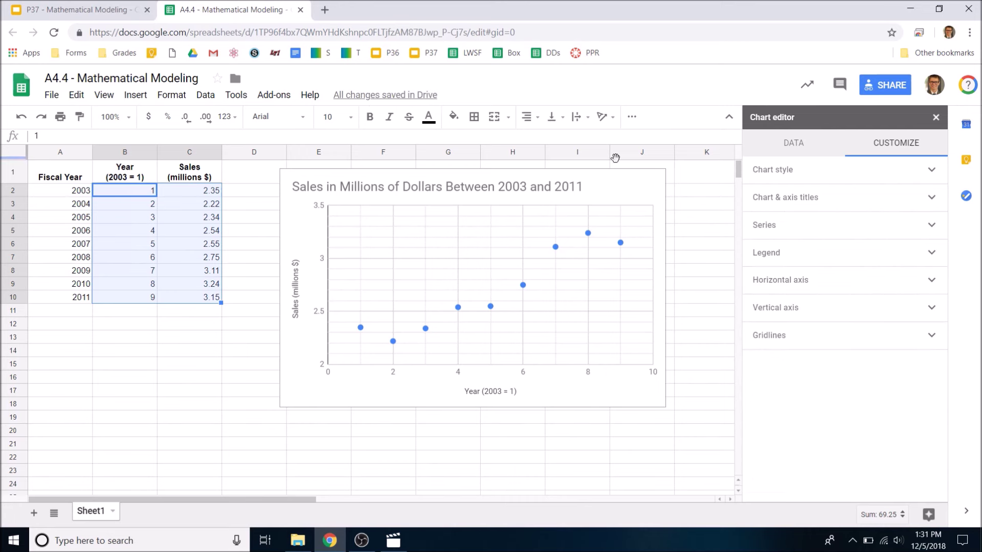
Add a trendline to the chart's sales data series.
click(815, 227)
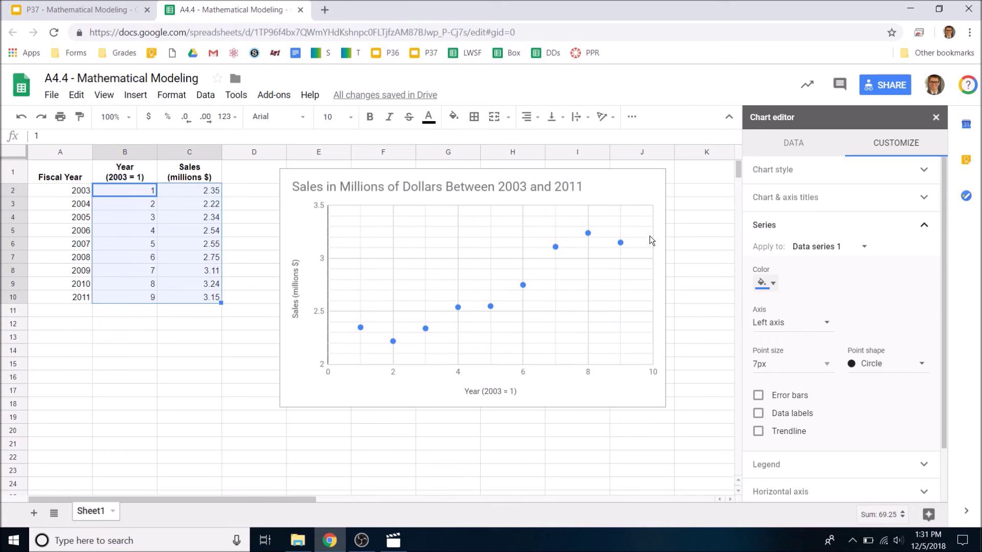
click(836, 240)
click(853, 248)
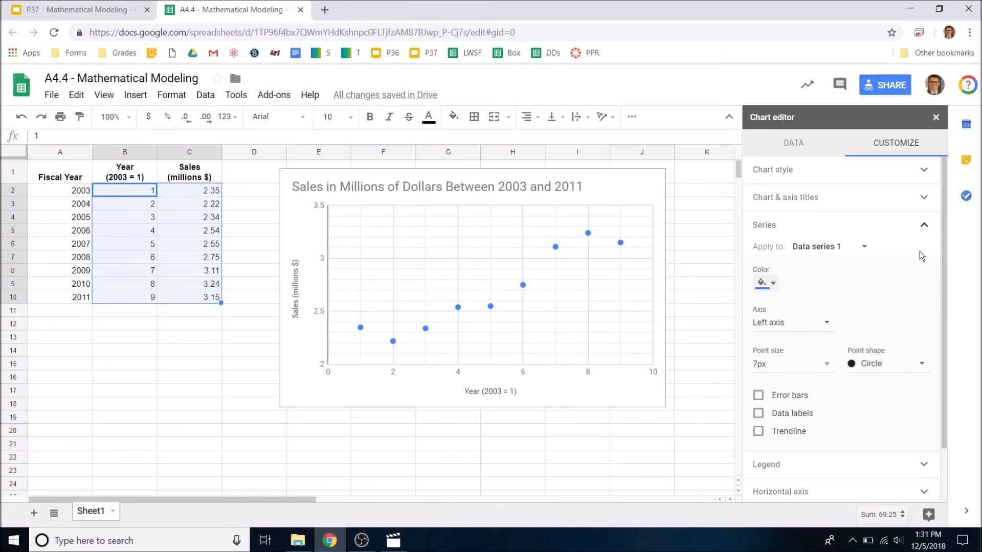
click(758, 430)
scroll(834, 382, down, 3)
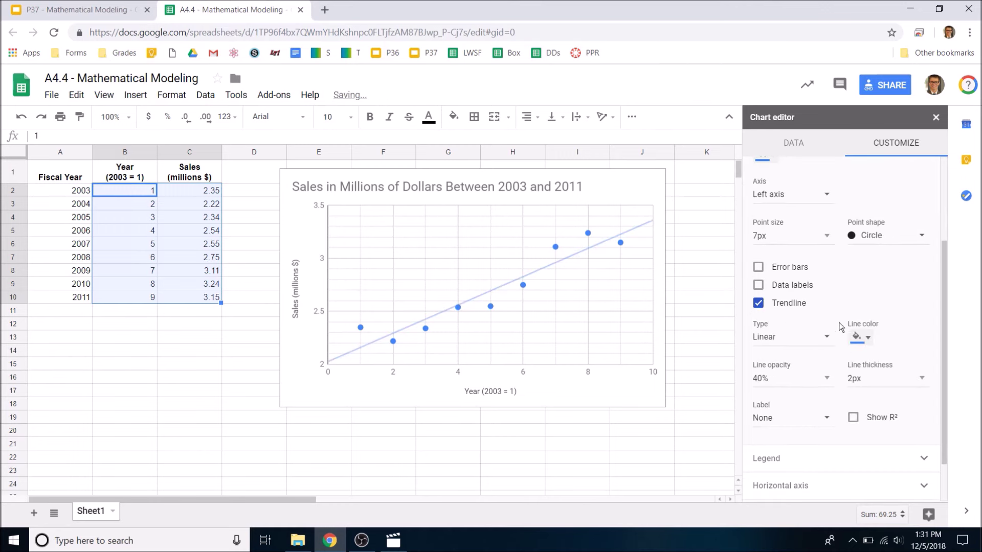
Try the Exponential, Polynomial and Power Series types on the trendline and return it to Linear.
click(810, 339)
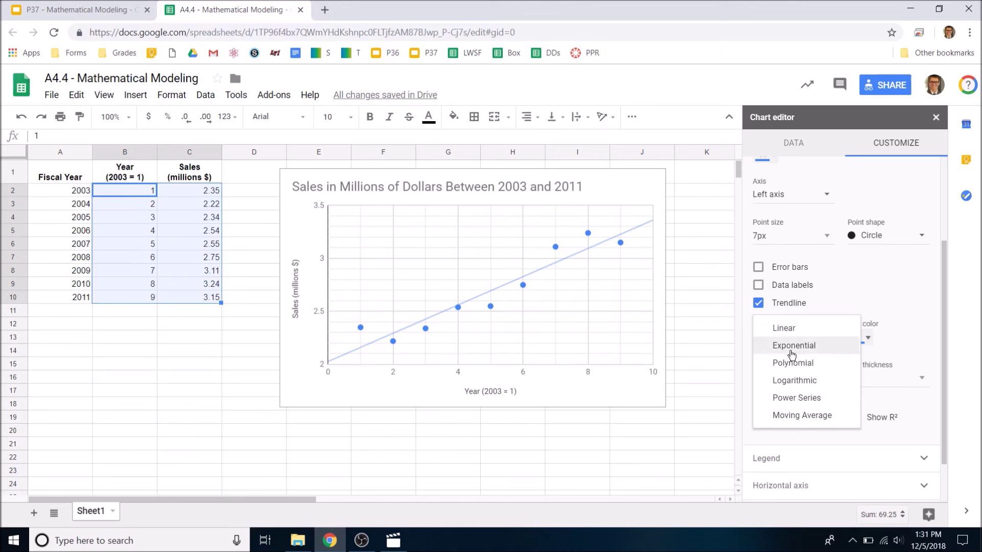
click(792, 346)
click(794, 340)
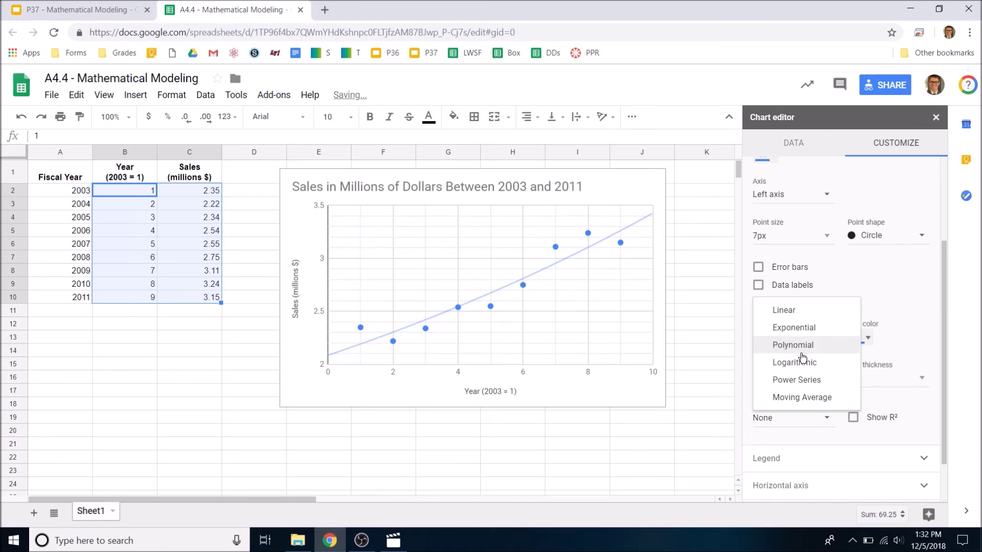
click(813, 344)
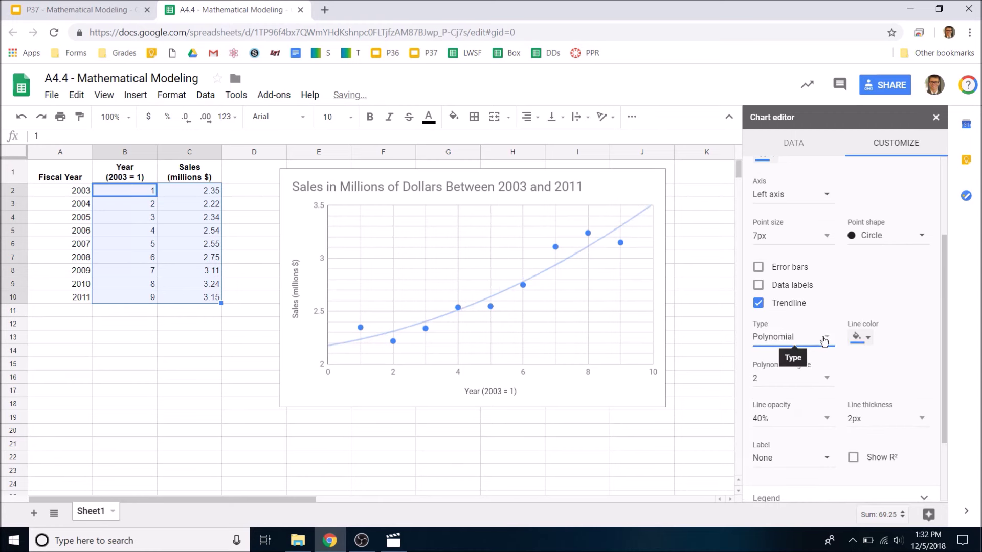
click(815, 343)
click(829, 362)
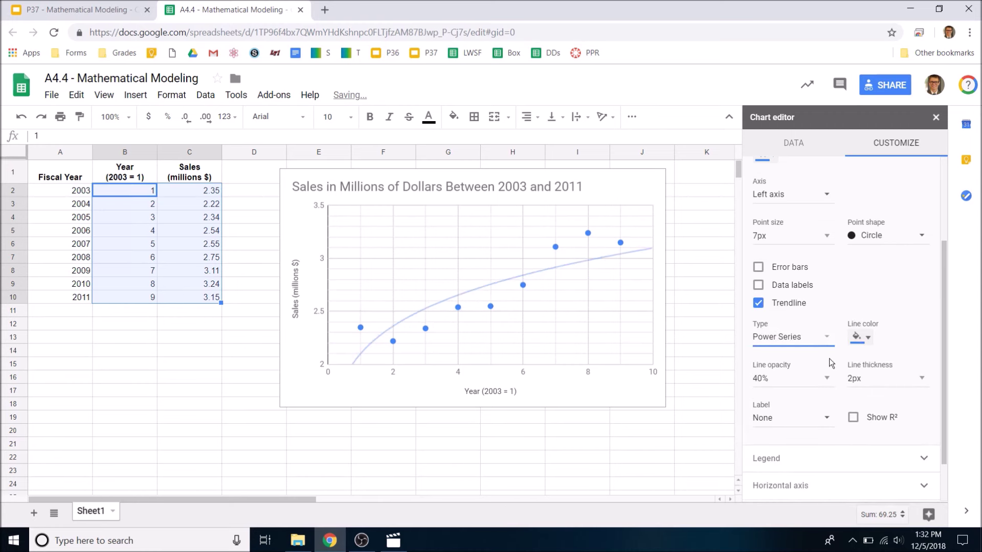
click(828, 346)
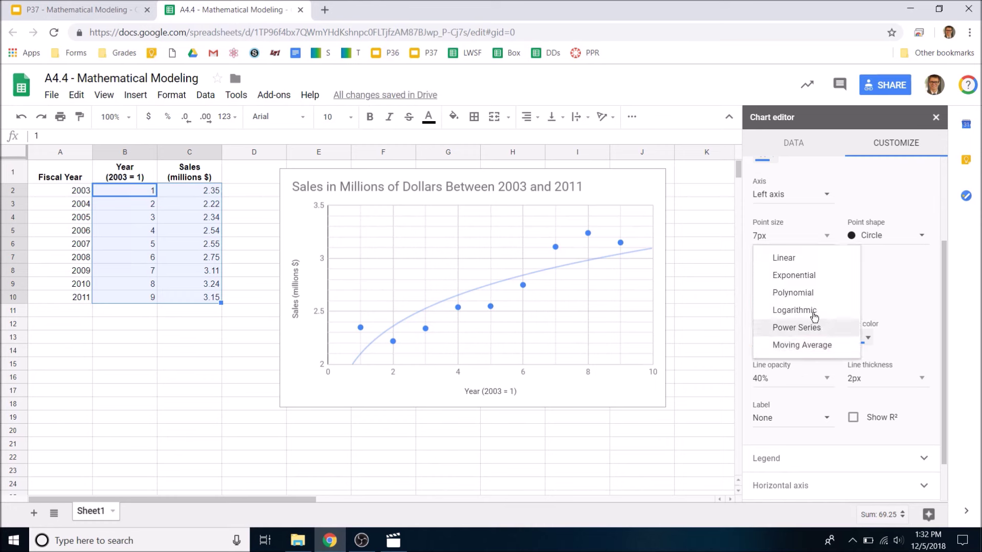
click(790, 257)
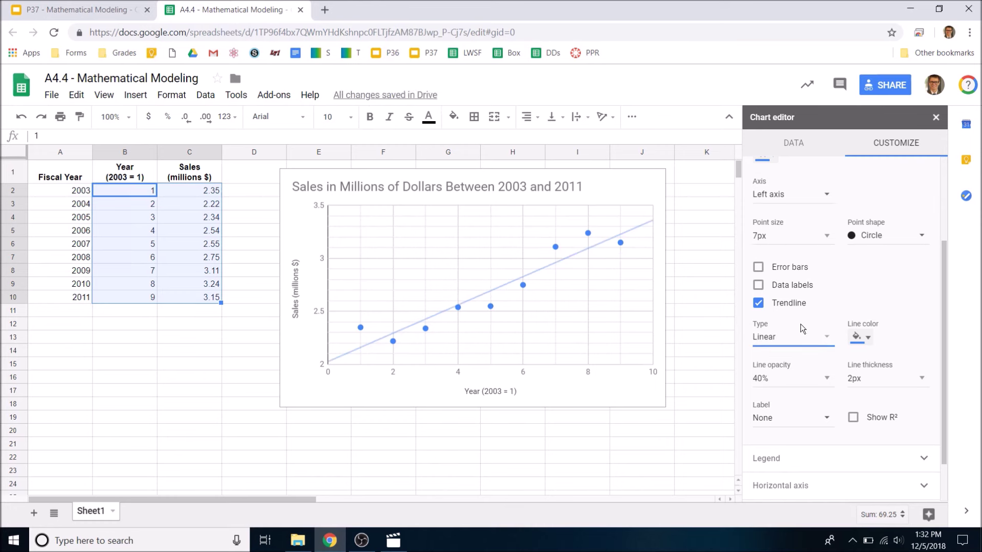
Label the linear trendline with its equation and show its R² value.
click(823, 425)
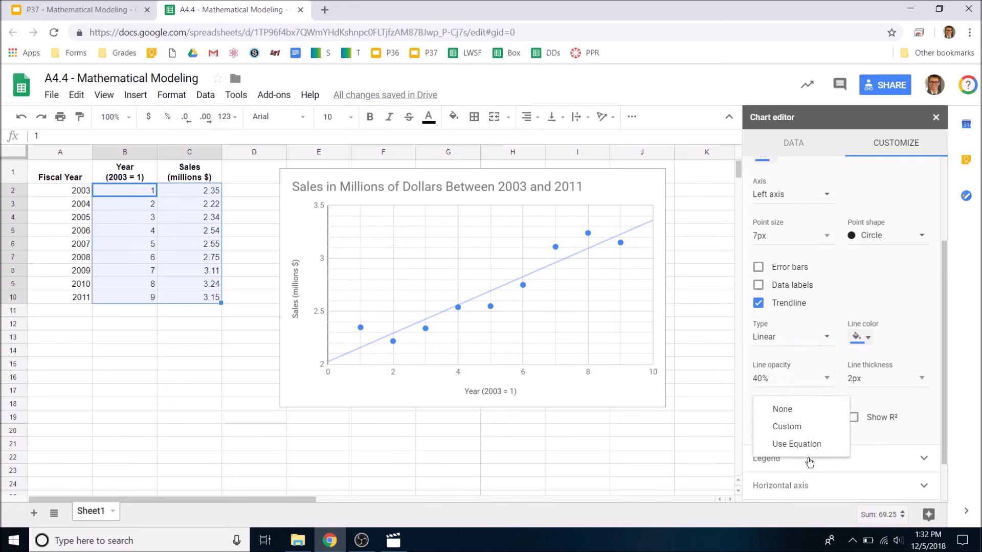
click(799, 445)
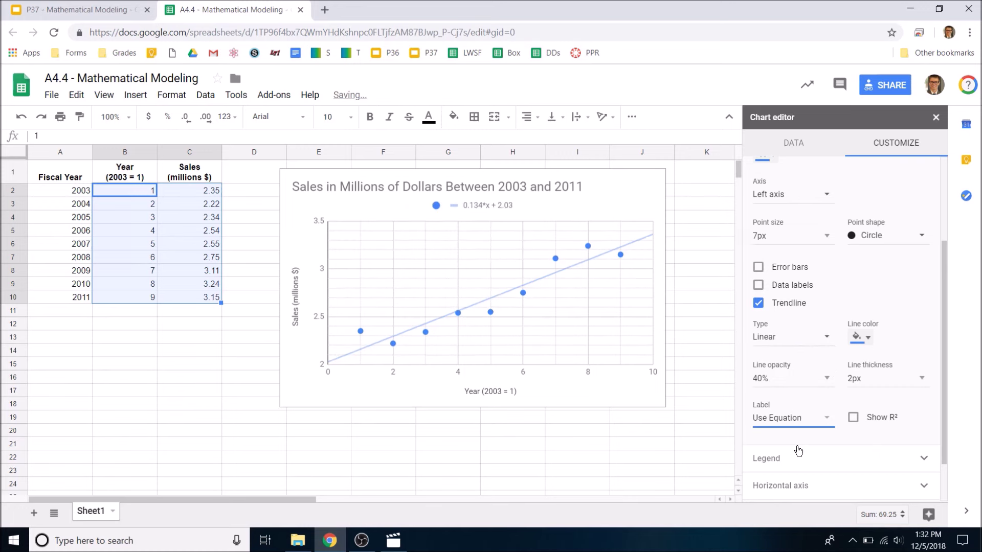
click(853, 418)
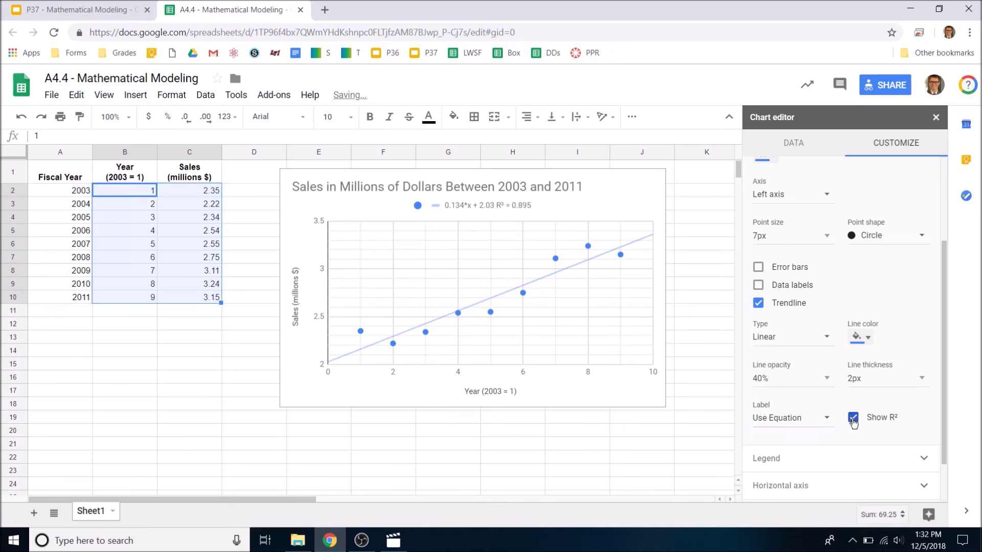